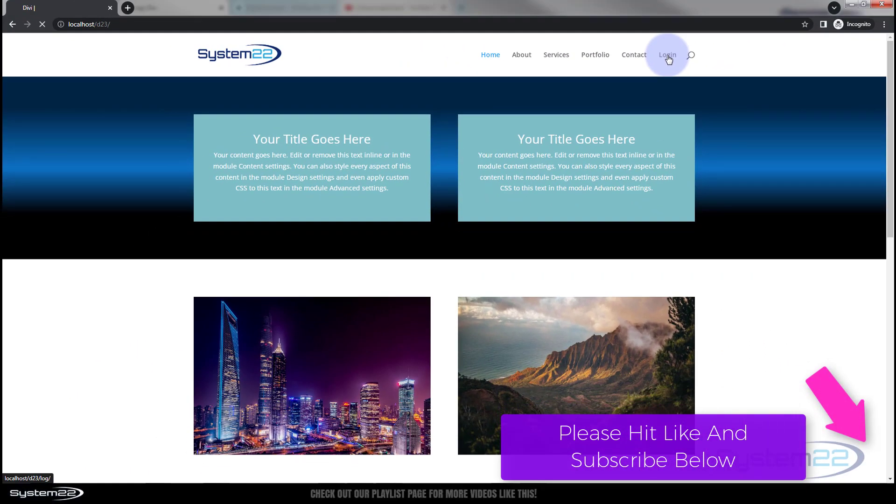
# - Sign in through the menu's custom Login page with the username and password to reach the Dashboard
pyautogui.click(719, 50)
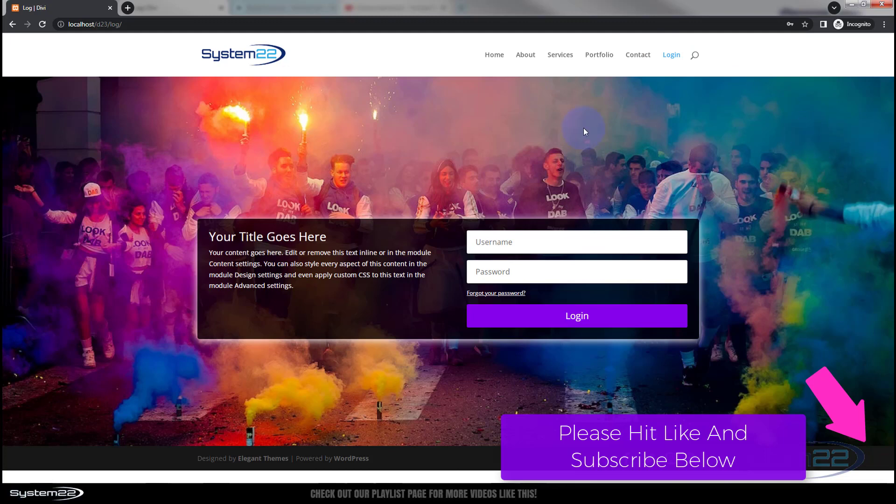
pyautogui.click(551, 238)
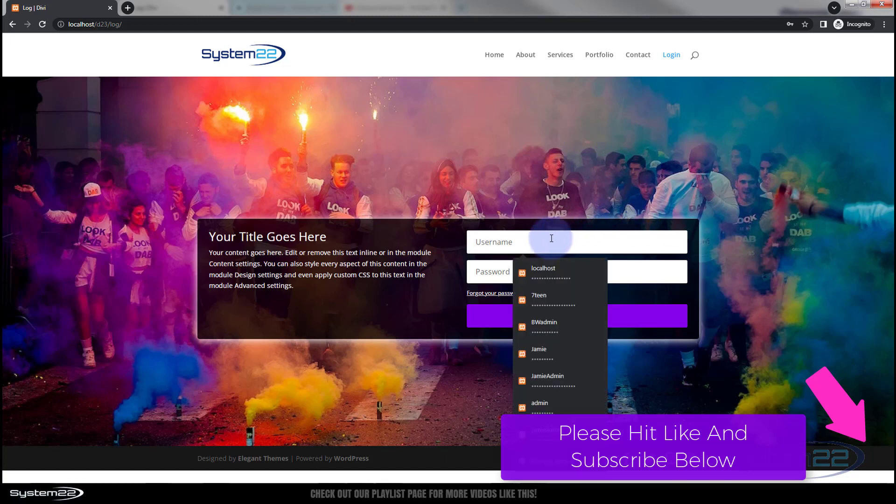
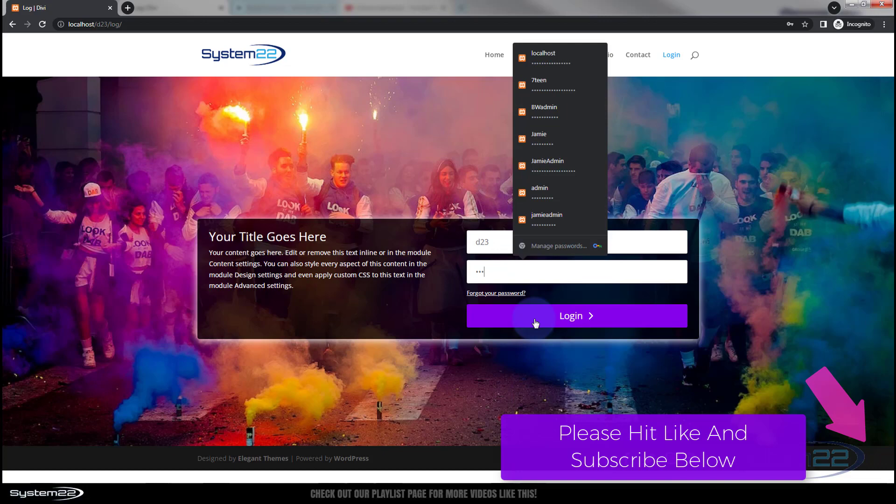
pyautogui.click(535, 323)
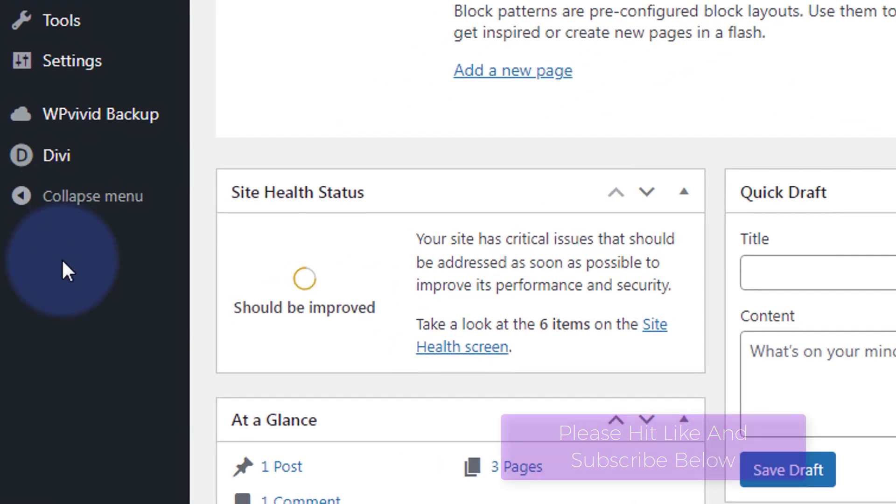
# - Open Divi's Role Editor and scroll through the Administrator's builder permission toggles
pyautogui.moveTo(34, 254)
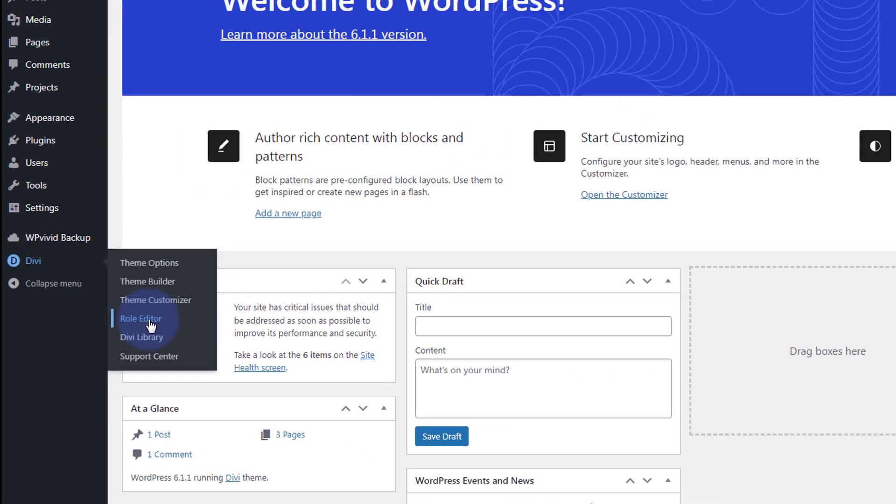
pyautogui.click(266, 270)
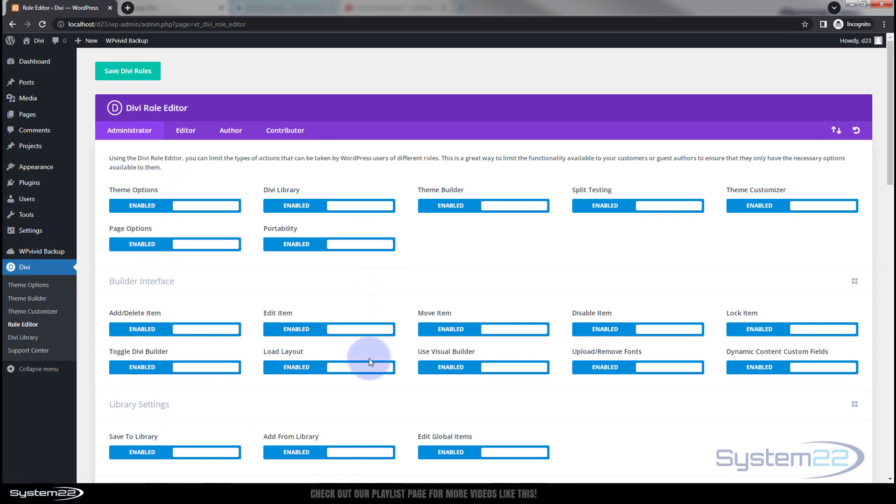
pyautogui.scroll(-3, 360, 392)
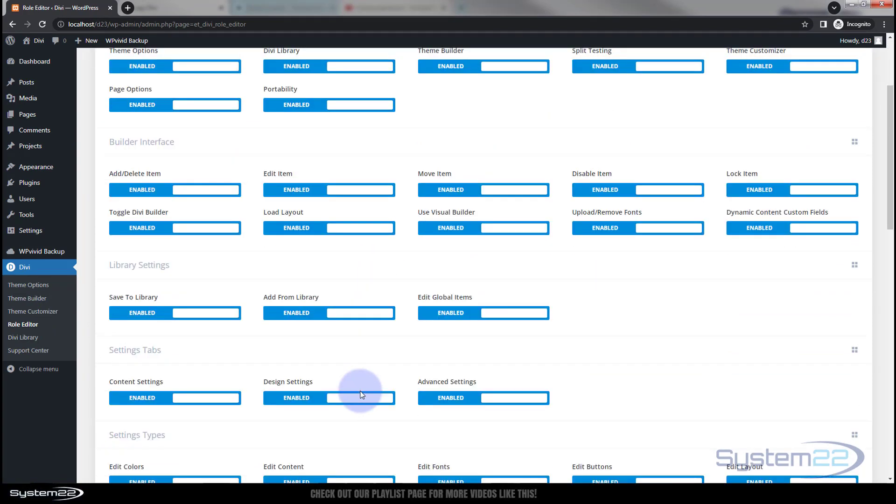
pyautogui.scroll(3, 361, 392)
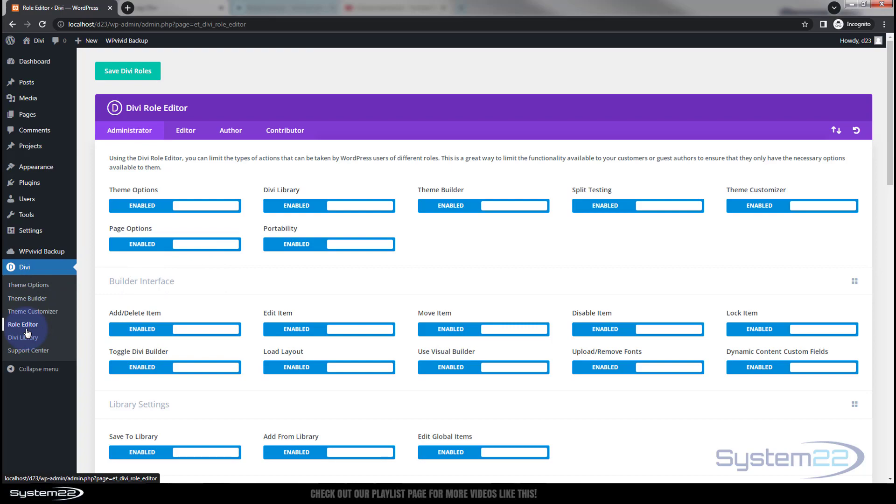
# - Close the incognito window and old login tab, then create a page titled 'Login' using Divi Builder
pyautogui.click(882, 4)
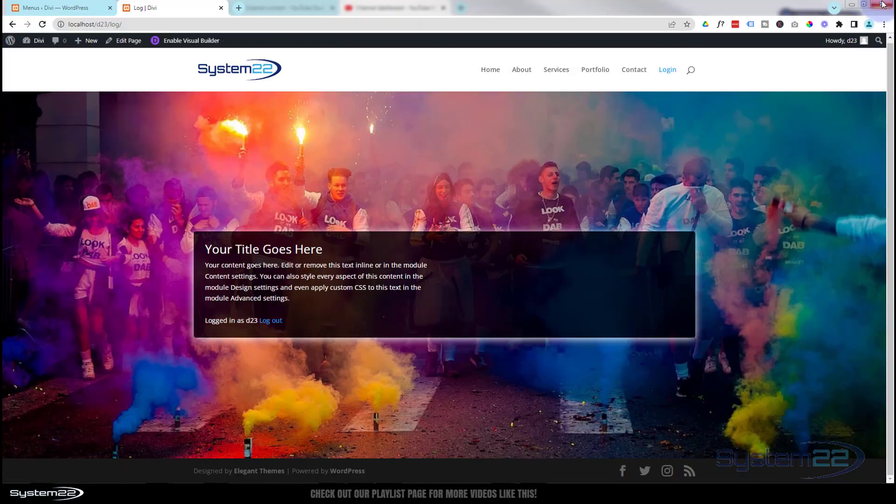
pyautogui.click(220, 8)
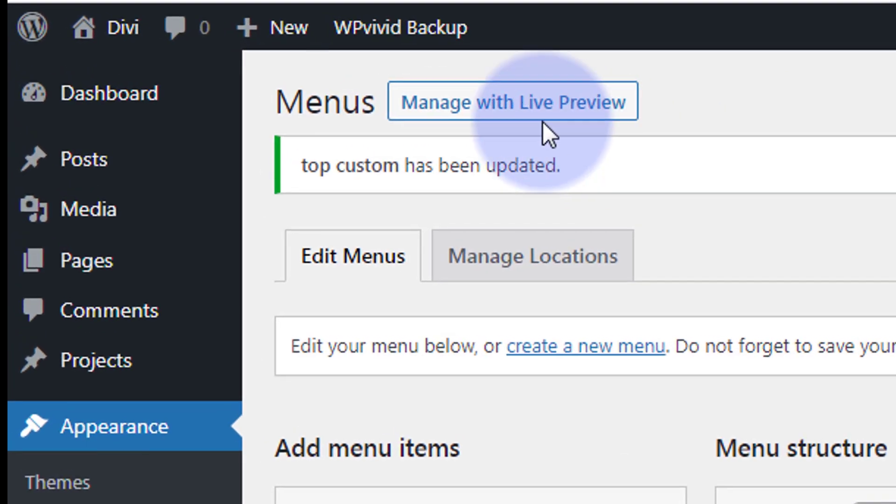
pyautogui.moveTo(277, 49)
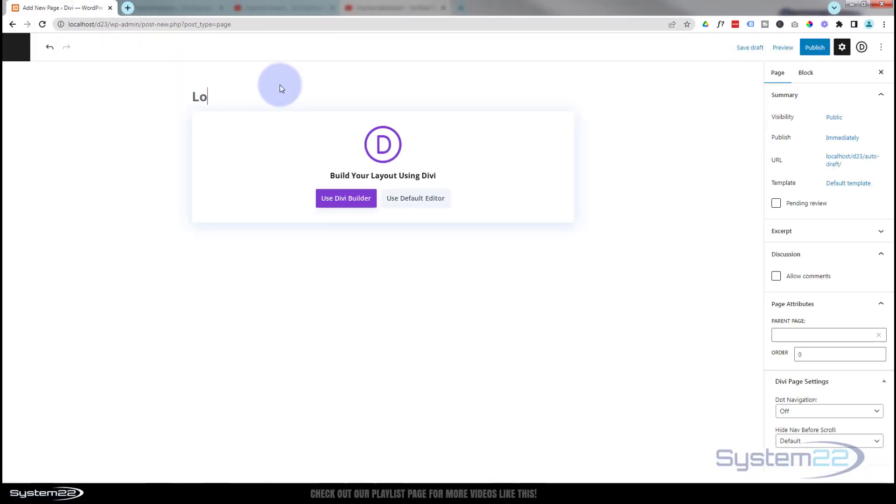
pyautogui.write('in')
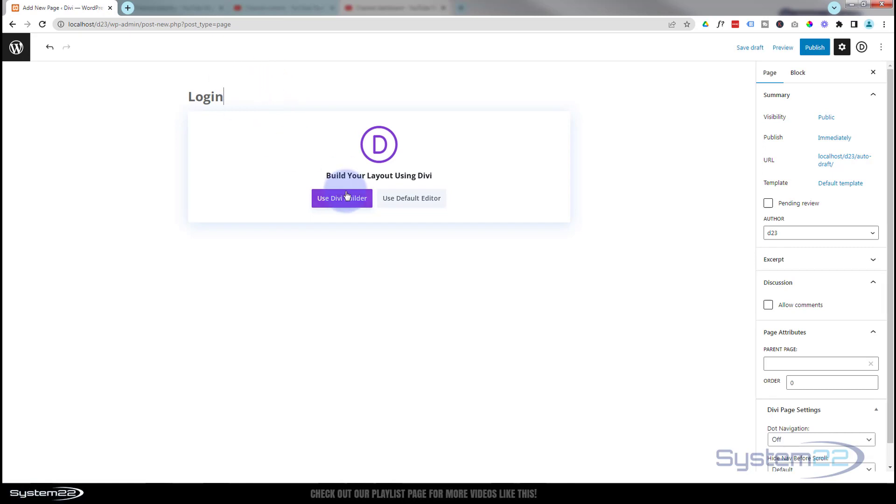
pyautogui.click(342, 200)
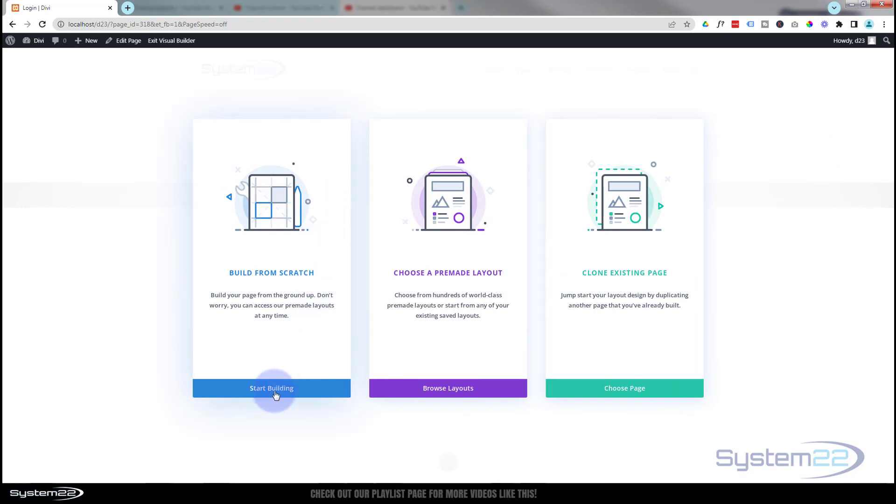
# - Build the page from scratch with a one-column row holding a Login module
pyautogui.click(275, 394)
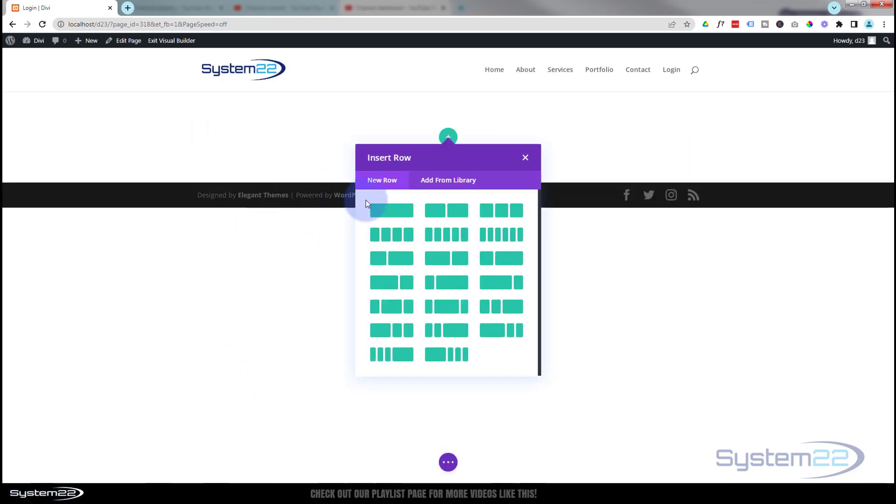
pyautogui.click(389, 215)
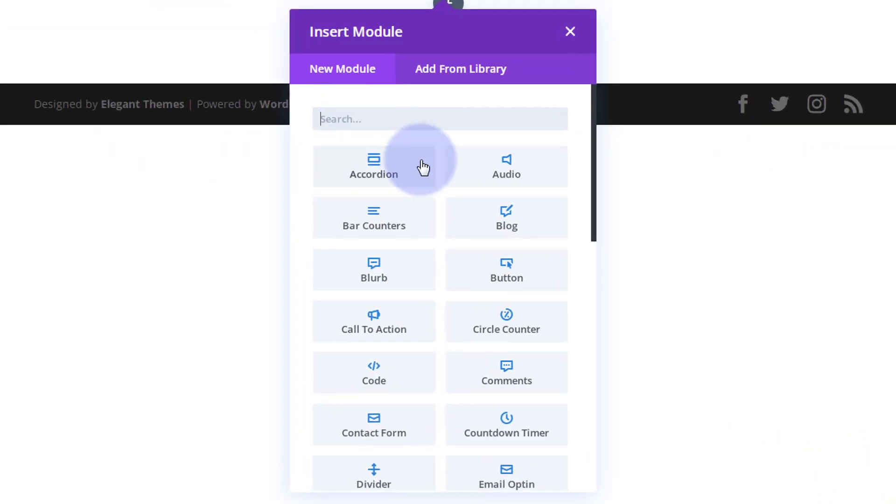
pyautogui.scroll(-5, 409, 161)
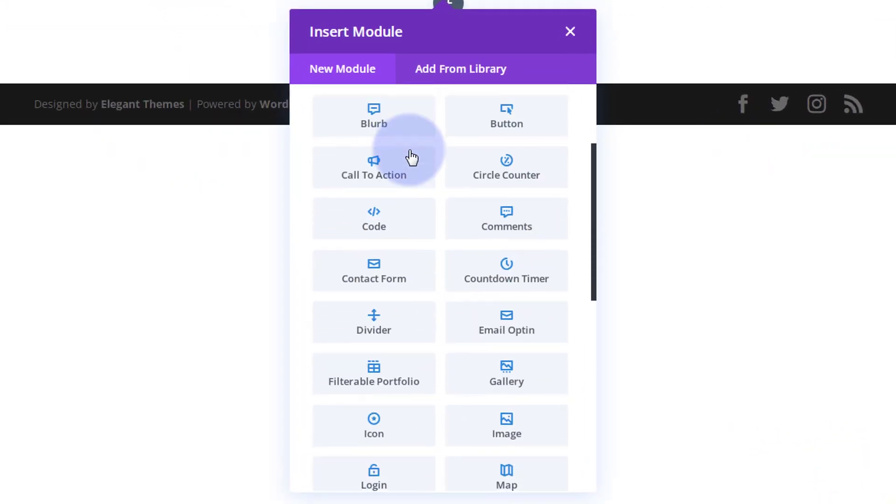
pyautogui.scroll(-3, 410, 154)
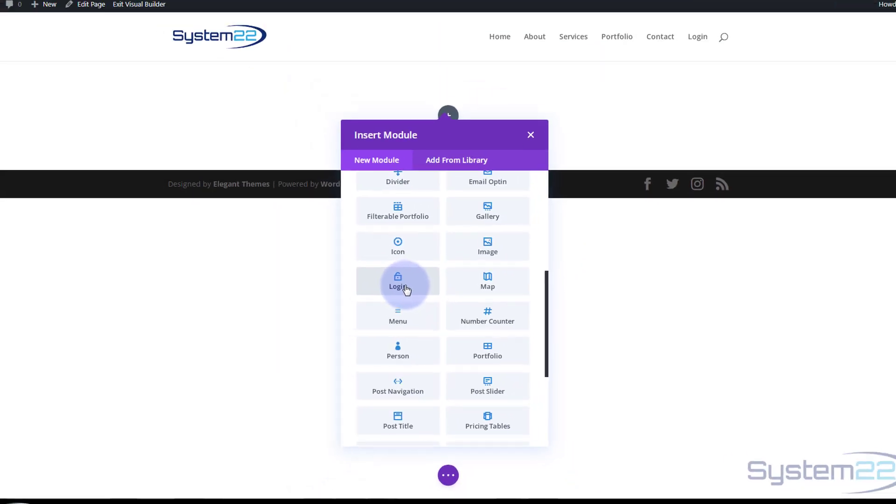
pyautogui.click(397, 282)
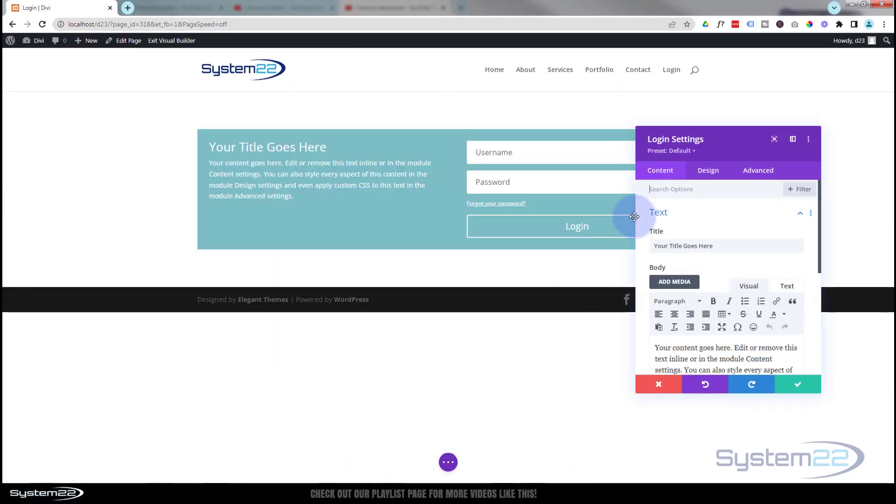
# - Retitle the Login module 'Login To Your Account' and confirm Redirect To The Current Page stays off
pyautogui.moveTo(714, 245); pyautogui.dragTo(648, 247)
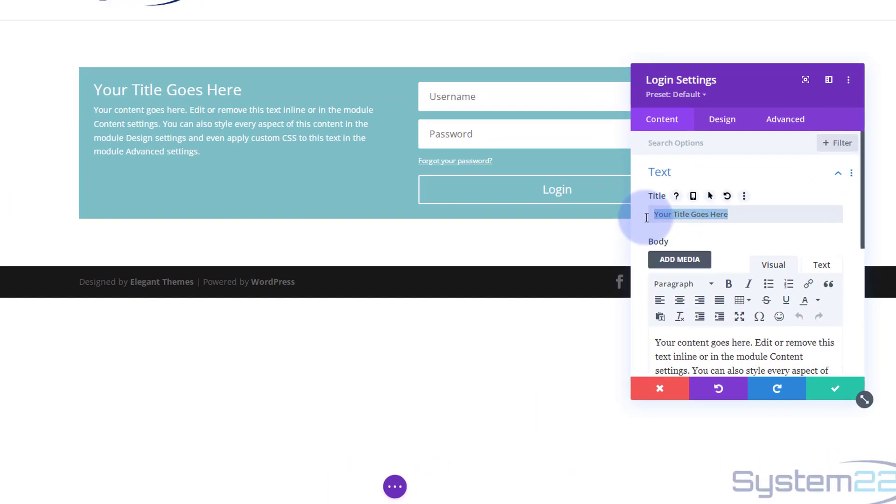
pyautogui.write('Login To Your Account')
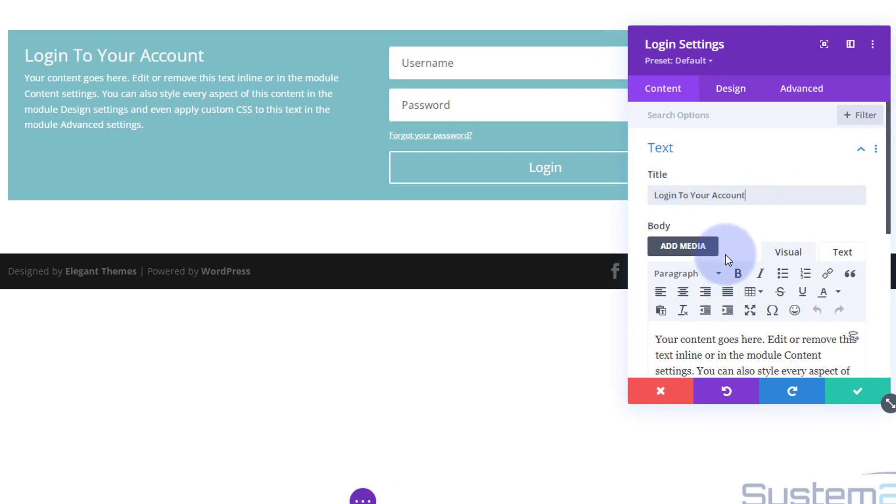
pyautogui.scroll(-3, 700, 242)
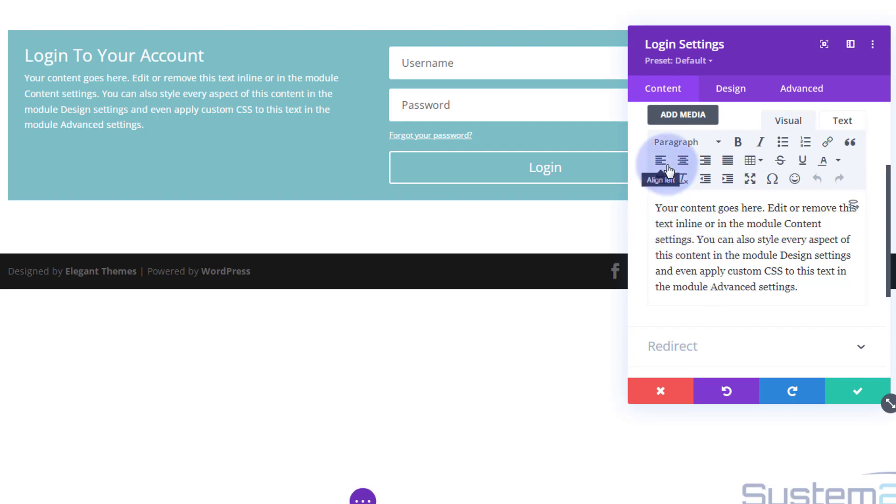
pyautogui.click(721, 143)
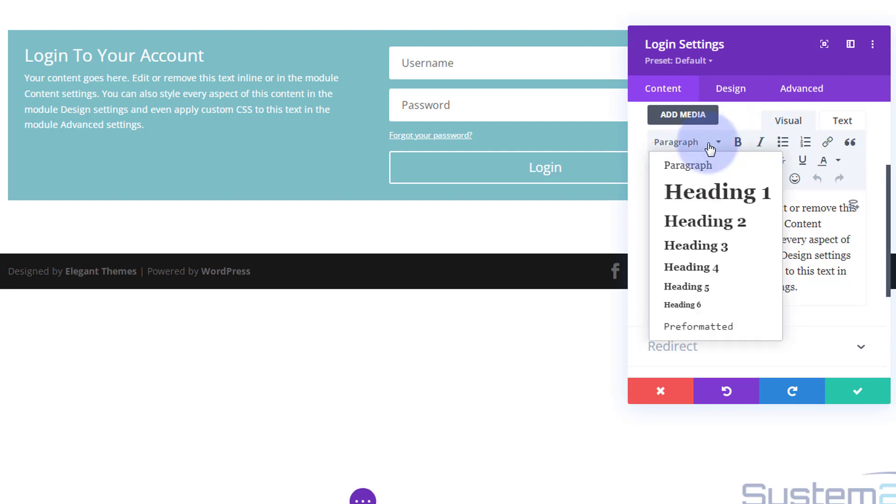
pyautogui.click(712, 146)
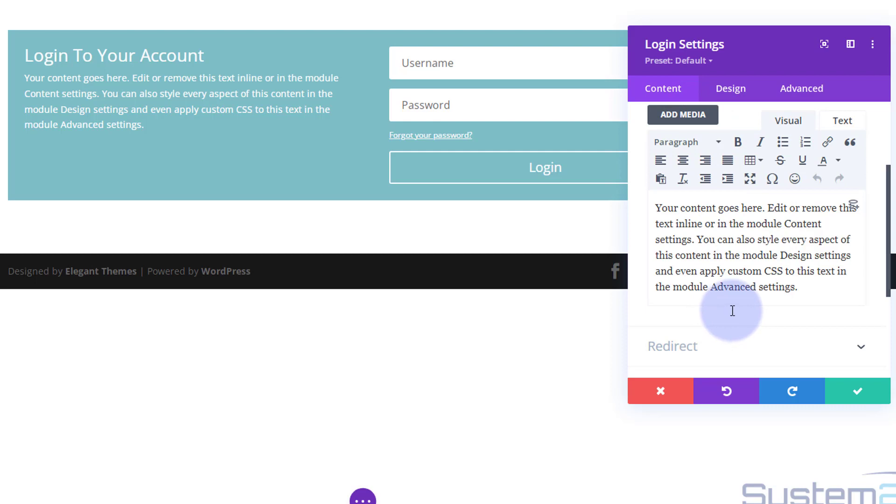
pyautogui.scroll(-3, 732, 311)
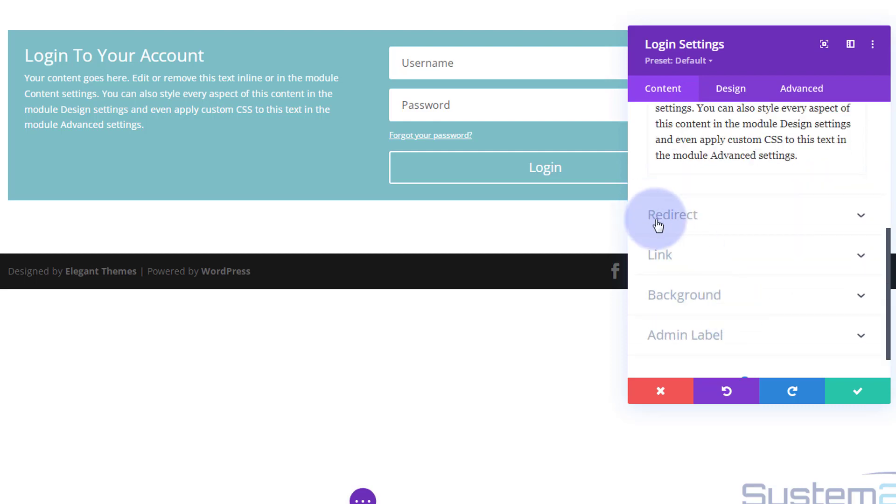
pyautogui.click(756, 226)
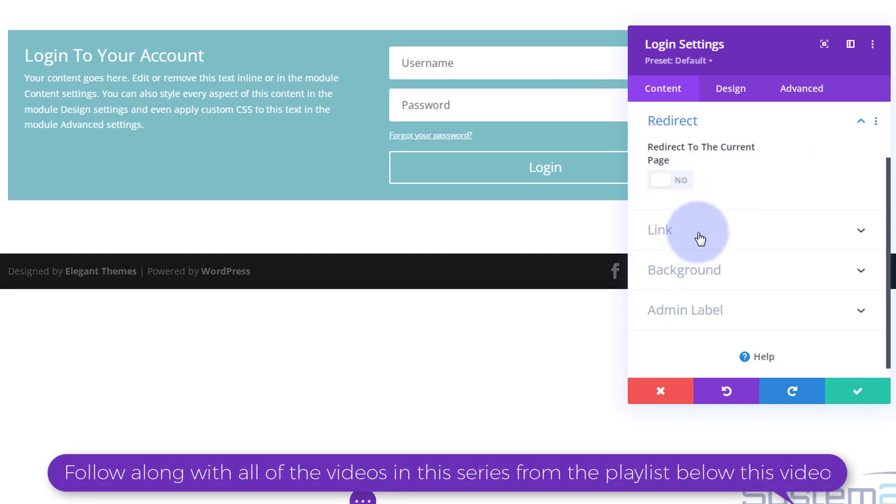
# - Give the Login module a black background at about 0.67 opacity and save the module
pyautogui.click(716, 276)
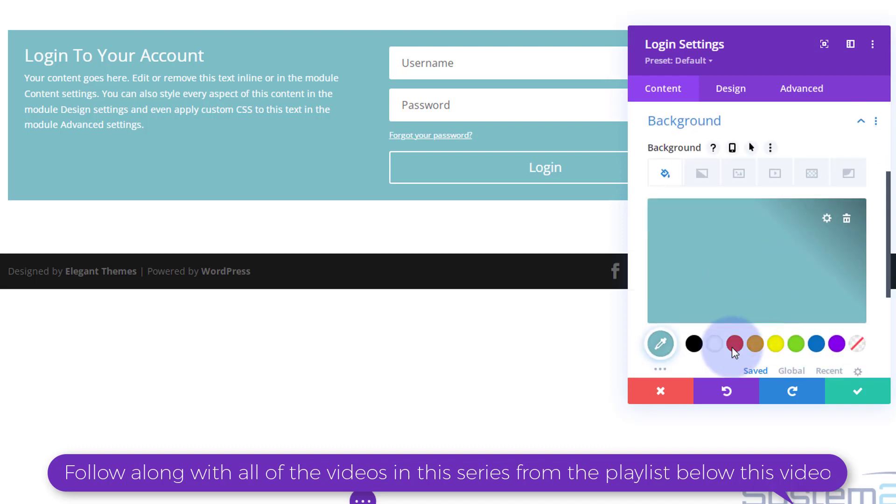
pyautogui.click(695, 345)
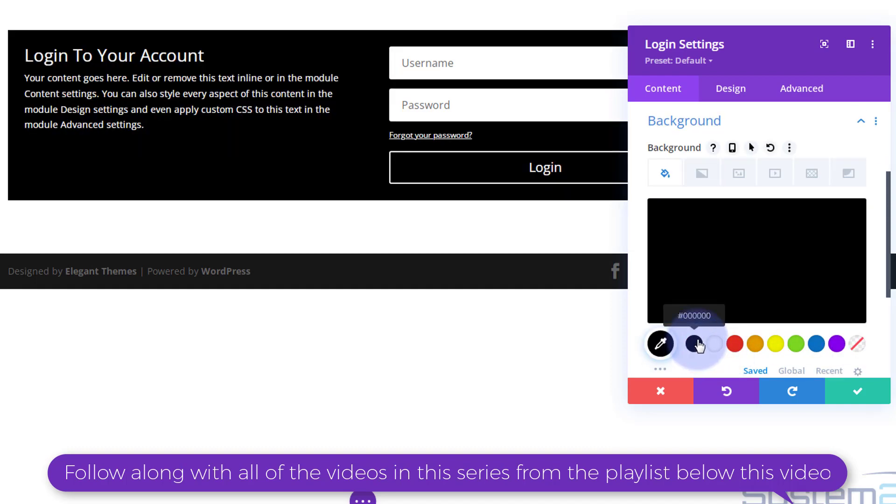
pyautogui.click(740, 281)
pyautogui.click(861, 240)
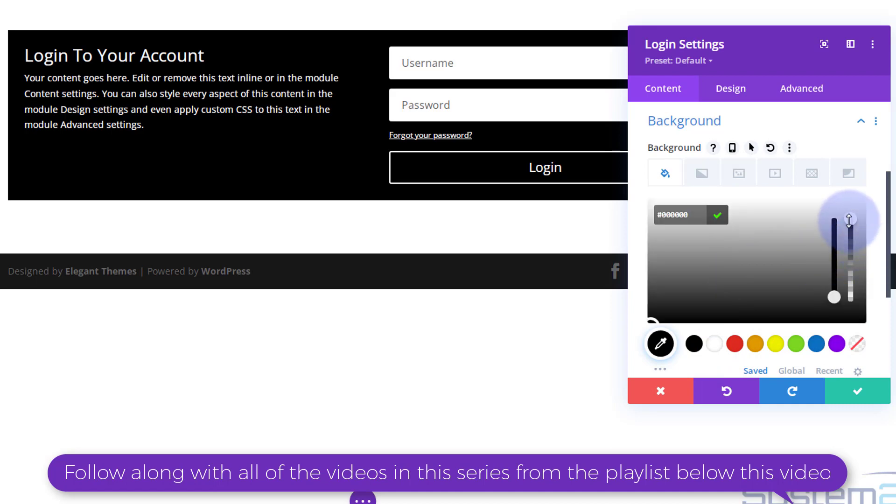
pyautogui.moveTo(849, 247); pyautogui.dragTo(796, 231)
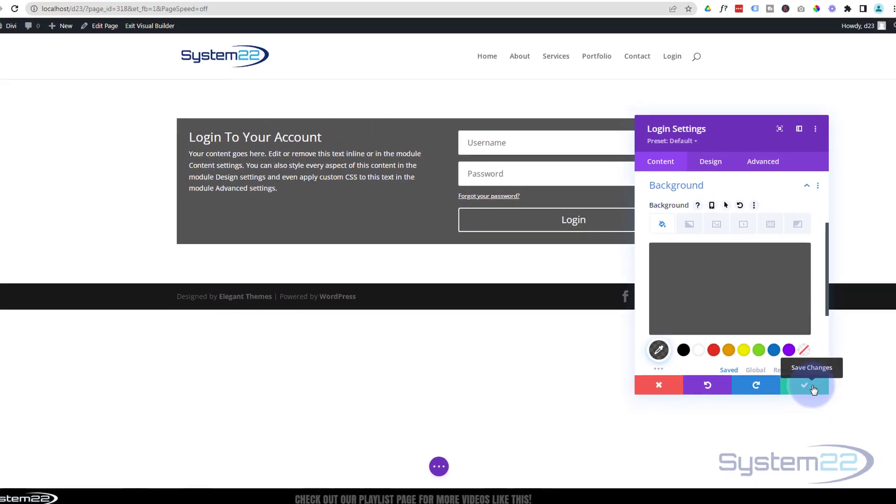
pyautogui.click(869, 395)
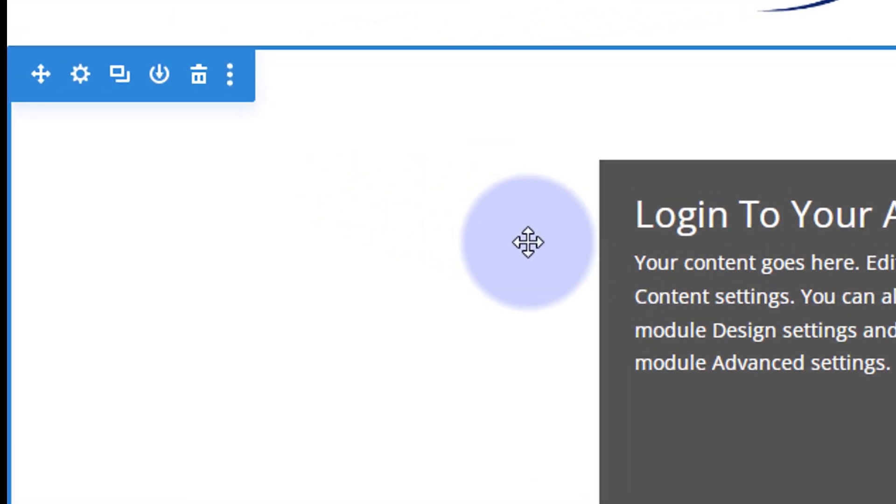
# - In the section's Design > Sizing options, set Height to 100vh
pyautogui.click(85, 74)
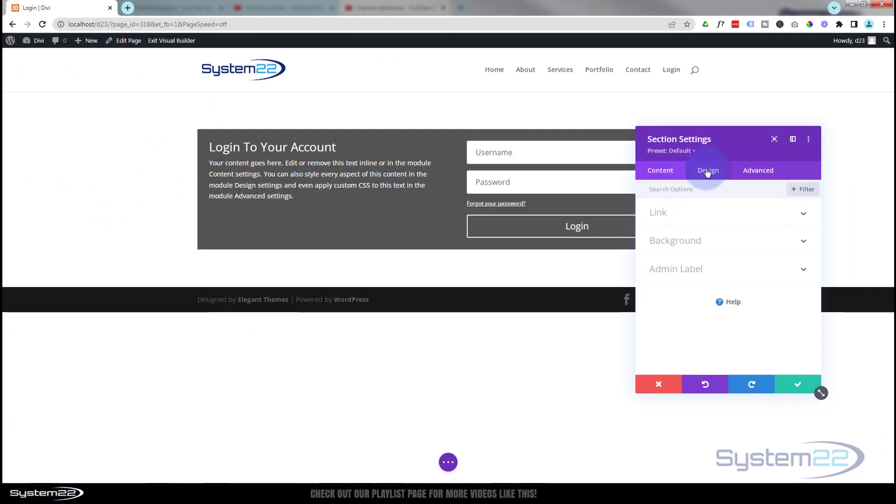
pyautogui.click(708, 171)
pyautogui.click(721, 271)
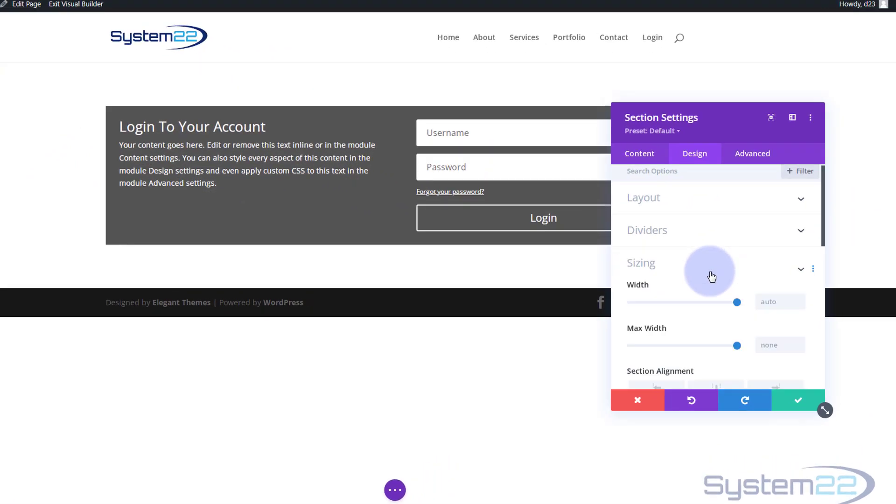
pyautogui.scroll(-5, 711, 276)
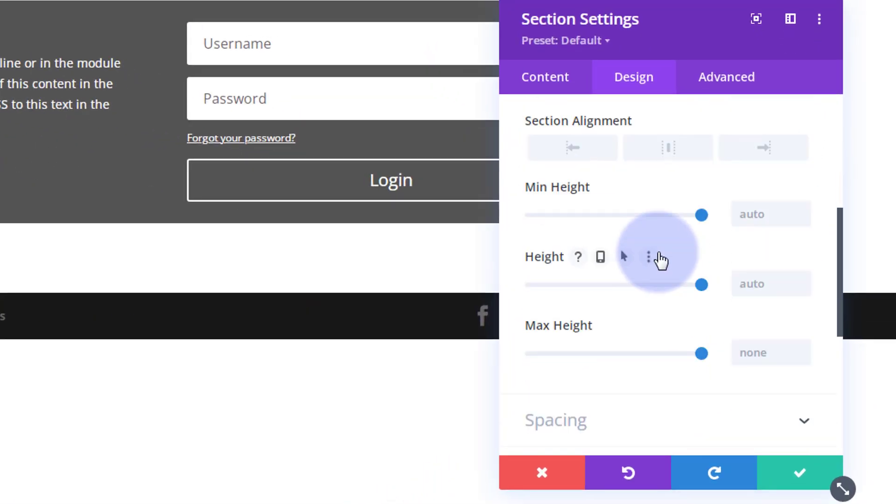
pyautogui.click(749, 285)
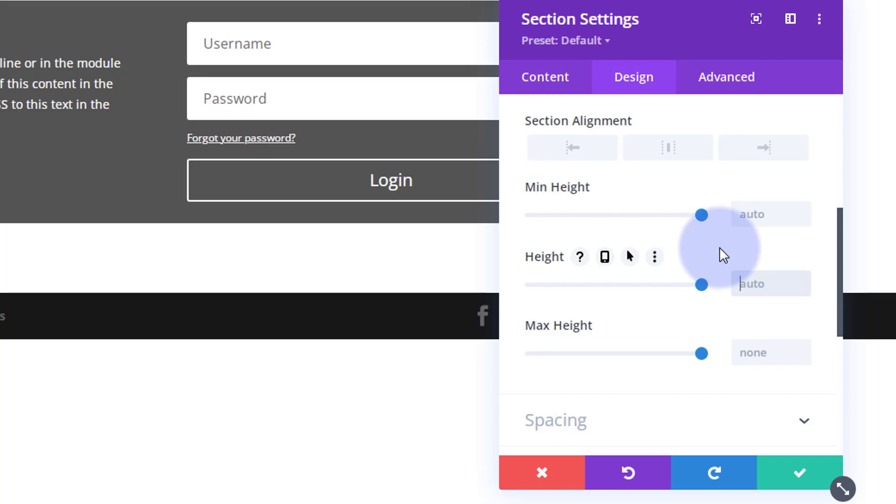
pyautogui.write('100vh')
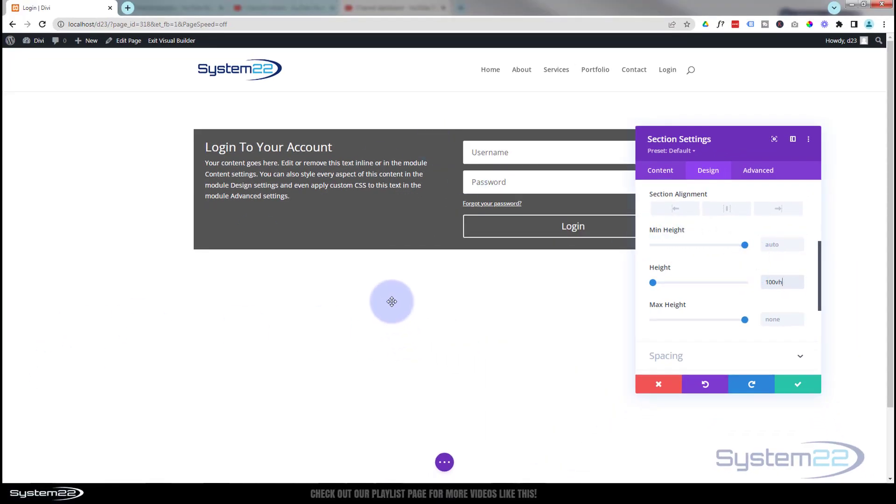
# - Reduce the section height from 100vh down to 82vh
pyautogui.scroll(-2, 391, 301)
pyautogui.scroll(2, 392, 300)
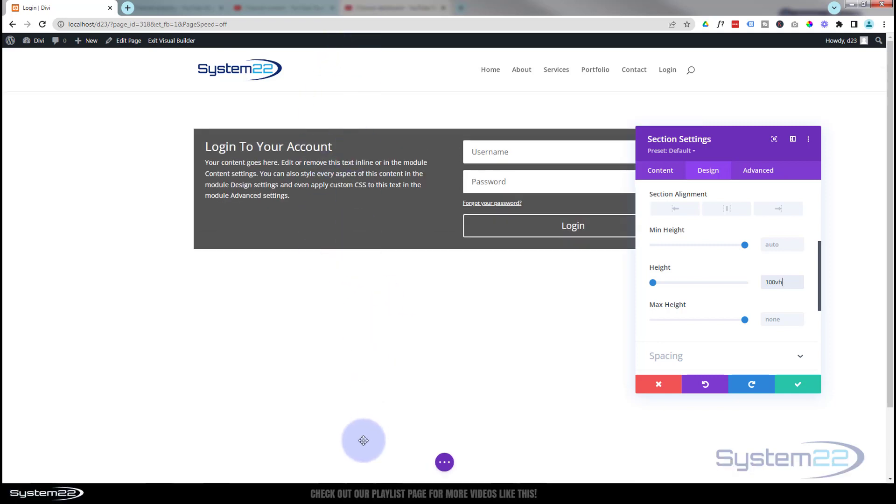
pyautogui.scroll(-2, 364, 350)
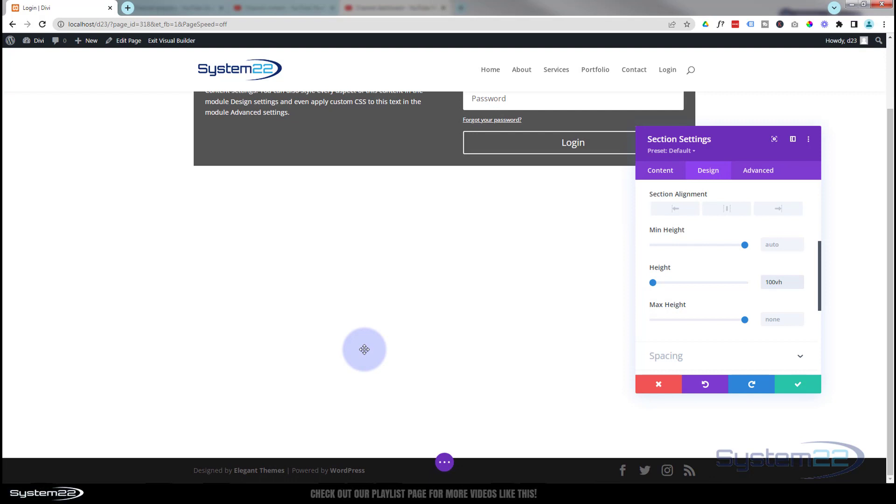
pyautogui.scroll(2, 364, 349)
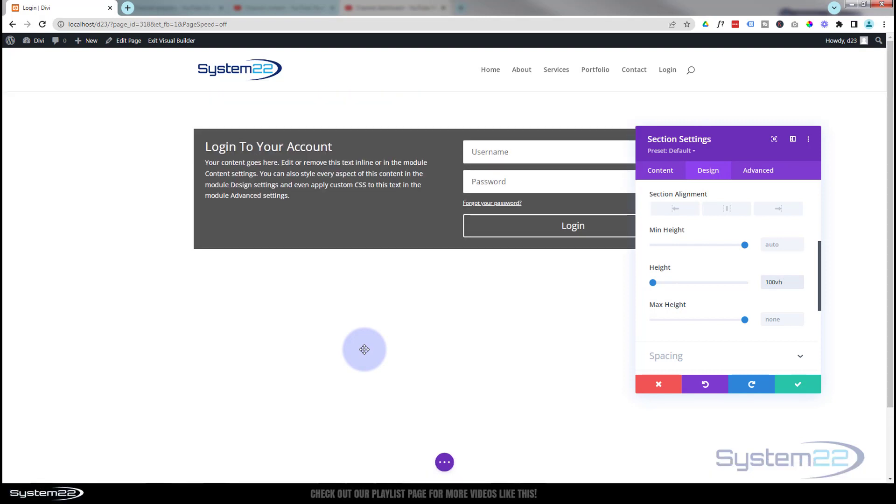
pyautogui.scroll(-2, 365, 350)
pyautogui.scroll(2, 364, 350)
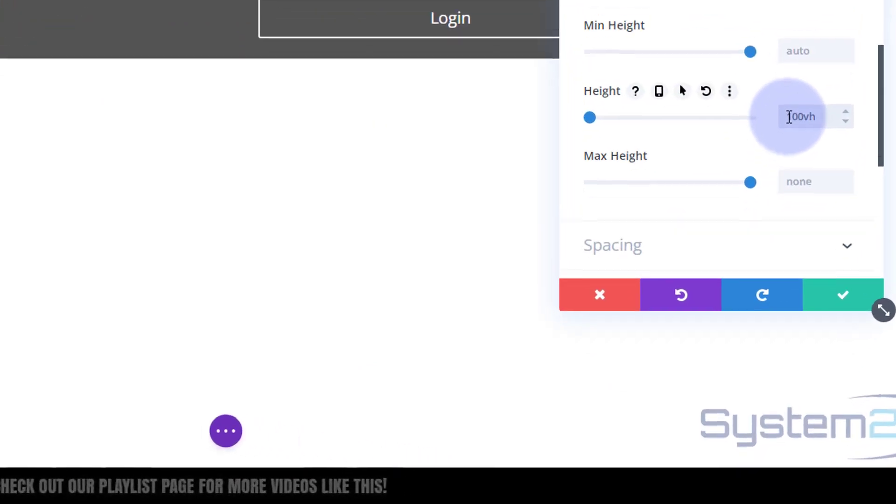
pyautogui.moveTo(776, 252); pyautogui.dragTo(770, 251)
pyautogui.moveTo(799, 102); pyautogui.dragTo(799, 103)
pyautogui.write('9')
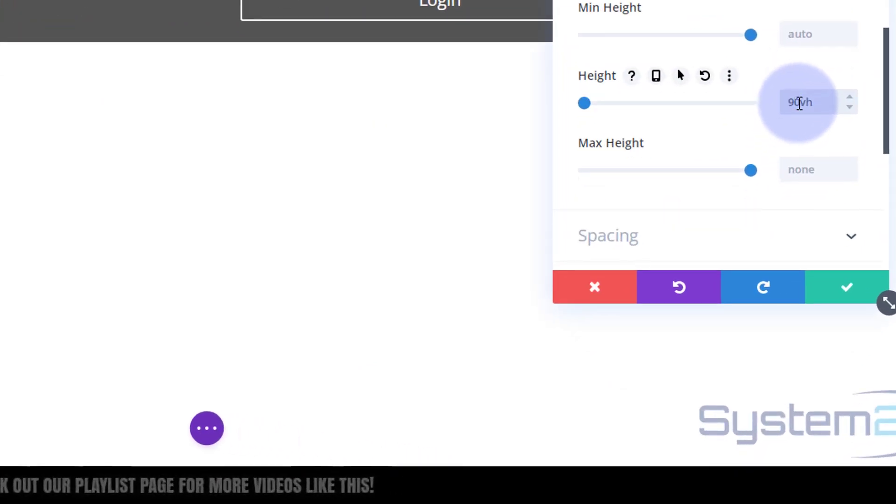
pyautogui.click(850, 107)
pyautogui.click(850, 106)
pyautogui.click(849, 107)
pyautogui.click(850, 107)
pyautogui.click(850, 107)
pyautogui.click(850, 107)
pyautogui.click(850, 107)
pyautogui.click(850, 107)
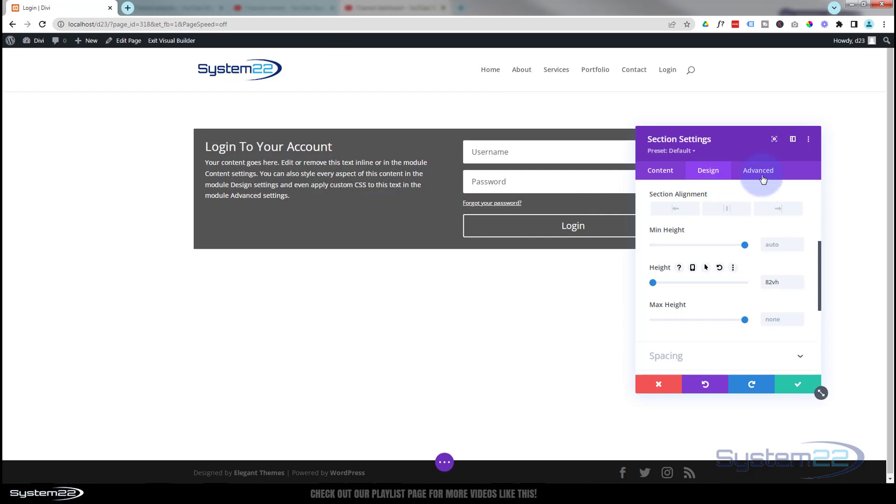
# - Enter 'display:flex;' in the section's Advanced Main Element custom CSS box
pyautogui.click(761, 172)
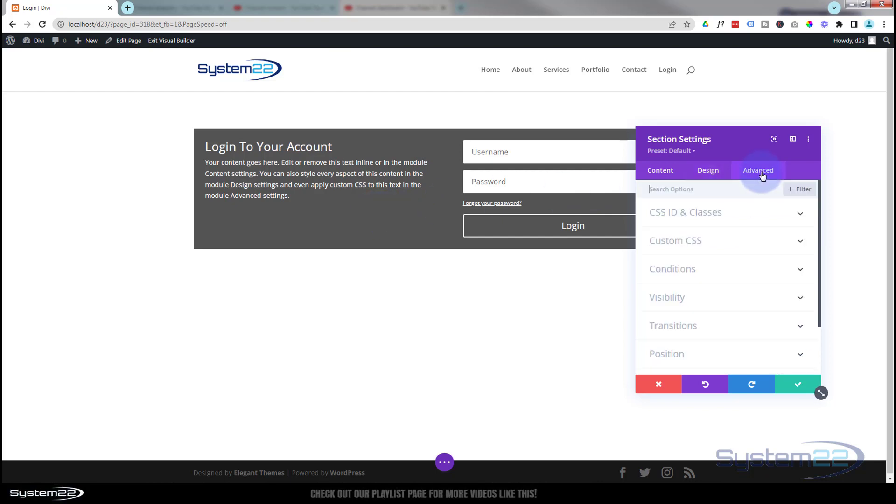
pyautogui.click(724, 240)
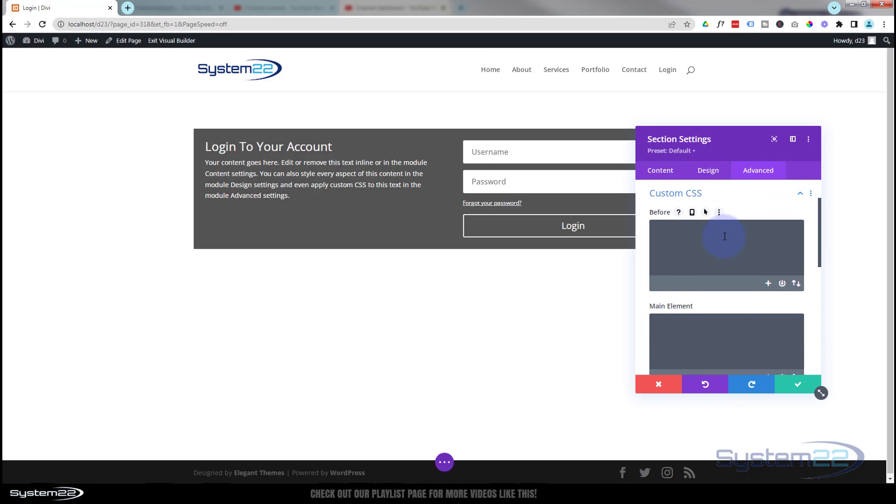
pyautogui.scroll(-3, 724, 237)
pyautogui.click(723, 237)
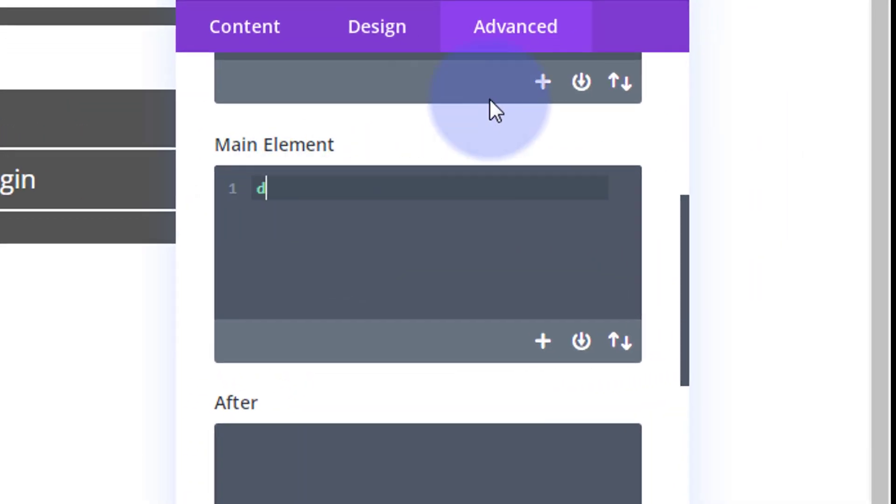
pyautogui.write('display:')
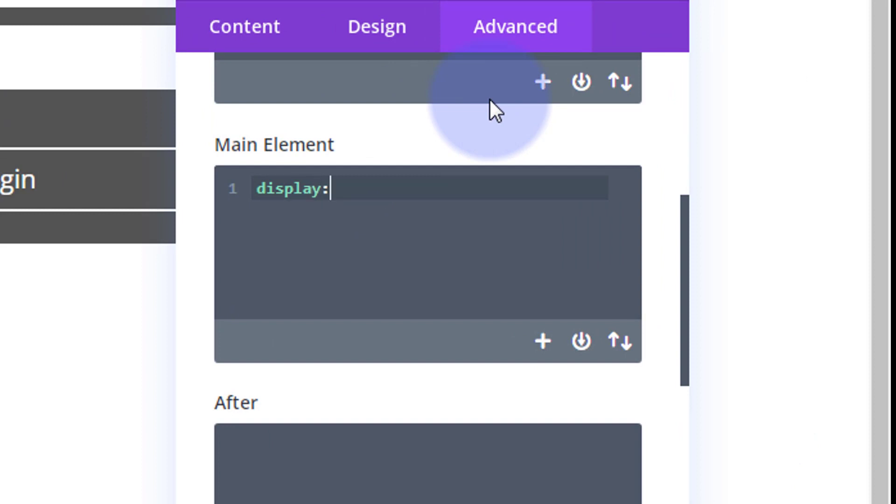
pyautogui.write('flex;')
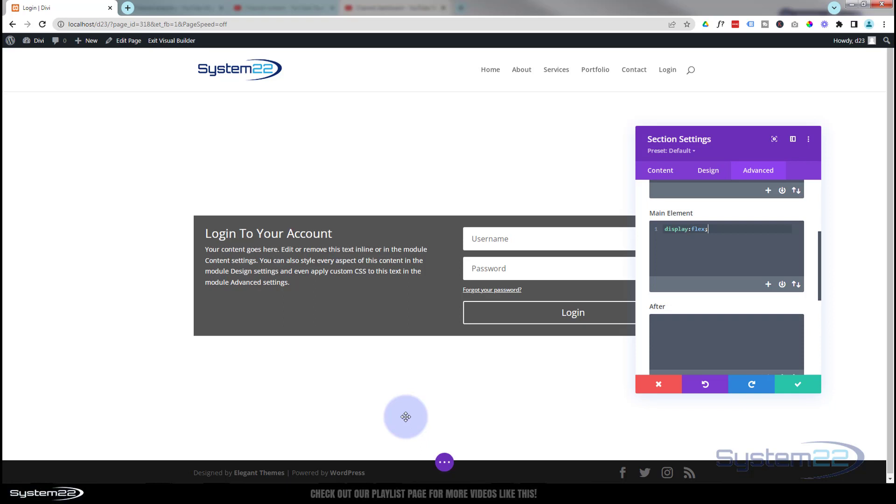
# - Save the section, then set the Login module's Design > Spacing top margin to -6%
pyautogui.click(796, 387)
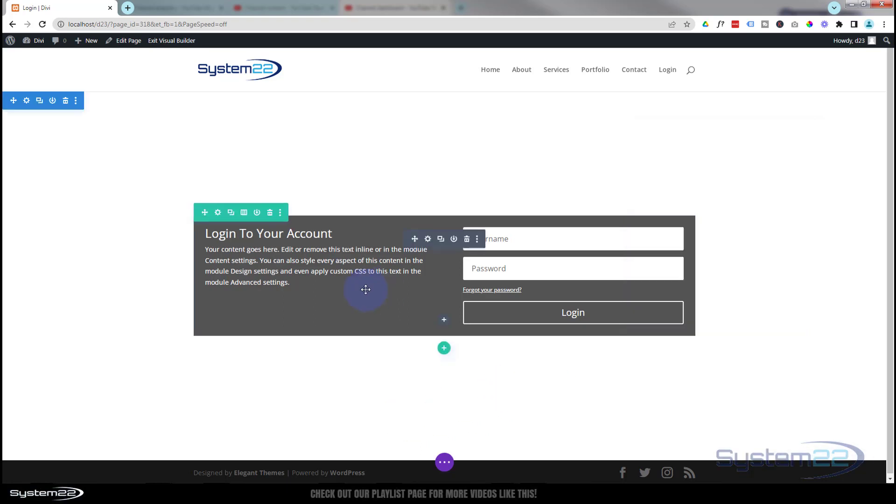
pyautogui.click(428, 239)
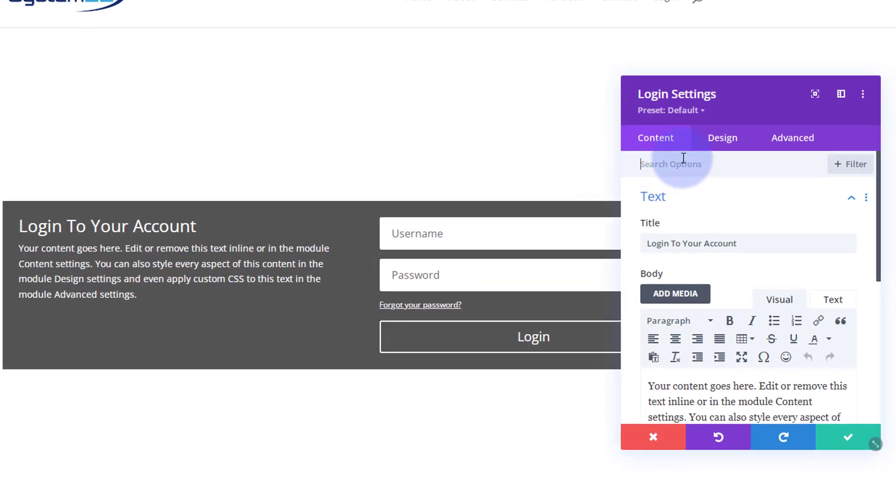
pyautogui.click(719, 146)
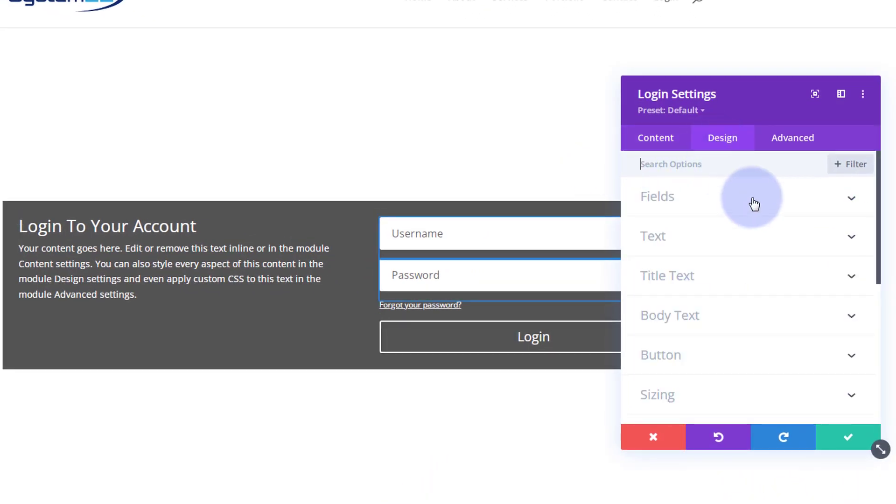
pyautogui.scroll(-1, 754, 204)
pyautogui.scroll(-4, 750, 202)
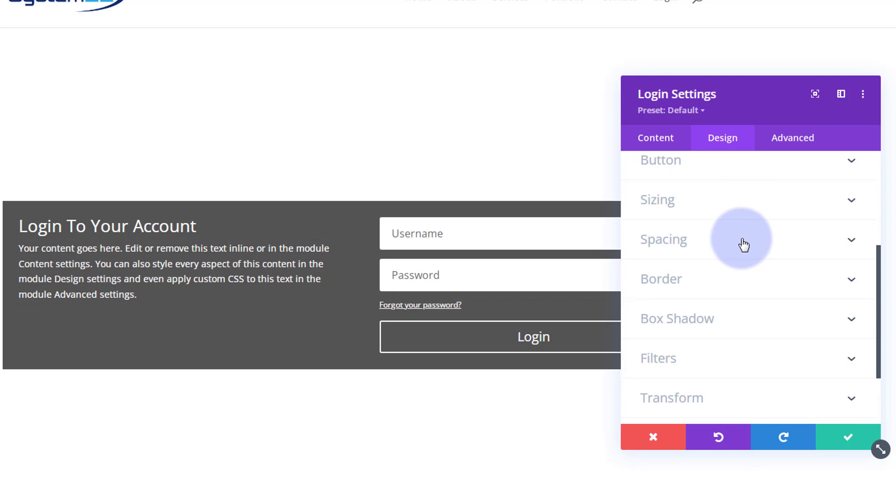
pyautogui.click(741, 240)
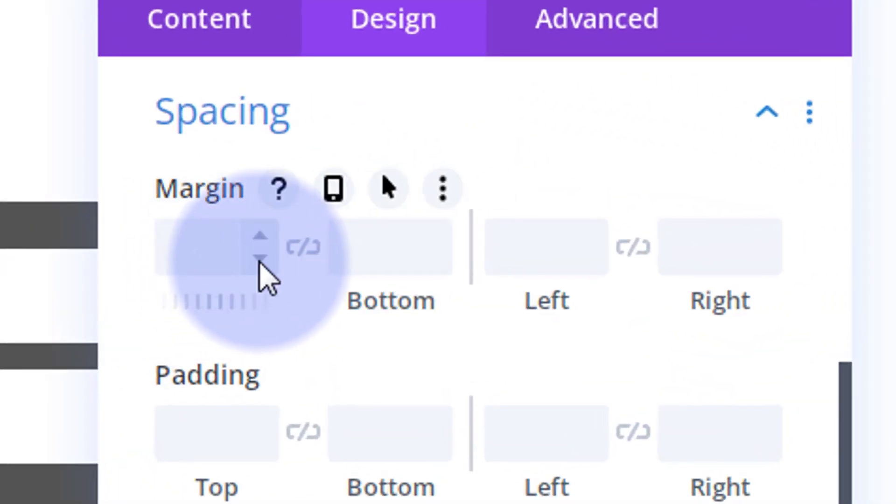
pyautogui.click(260, 257)
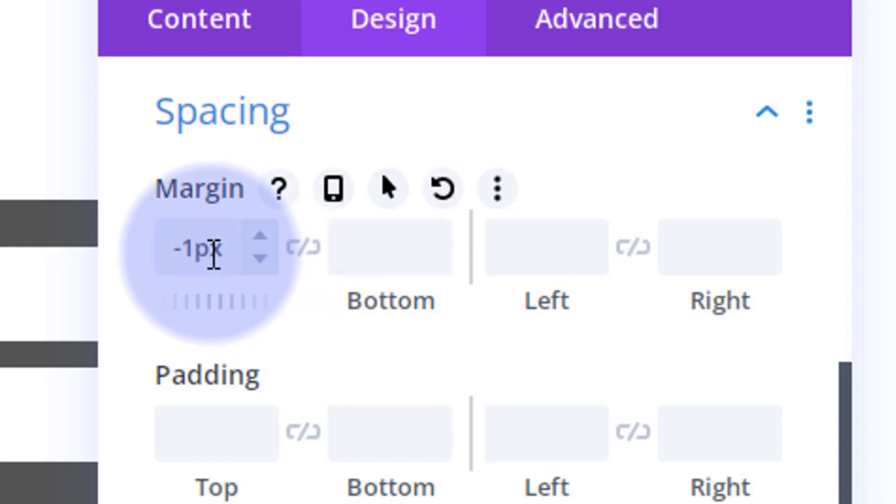
pyautogui.moveTo(196, 254); pyautogui.dragTo(225, 256)
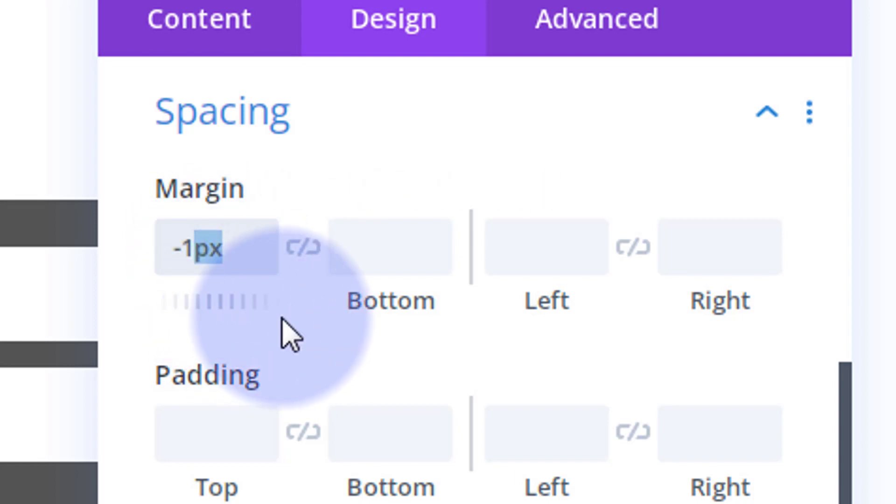
pyautogui.write('%')
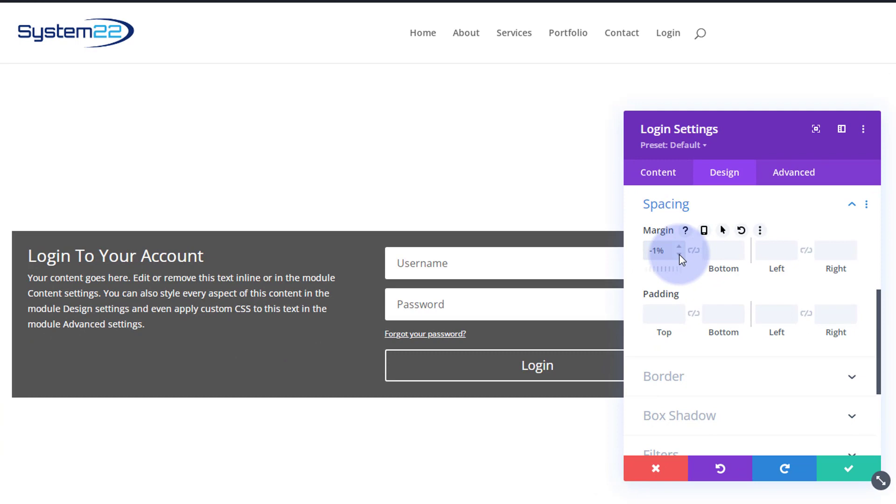
pyautogui.click(680, 256)
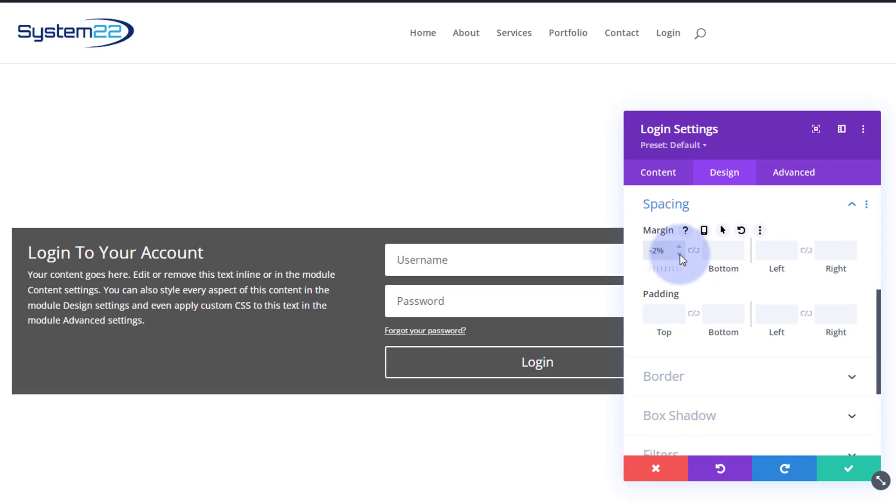
pyautogui.click(680, 256)
pyautogui.click(680, 256)
pyautogui.click(680, 256)
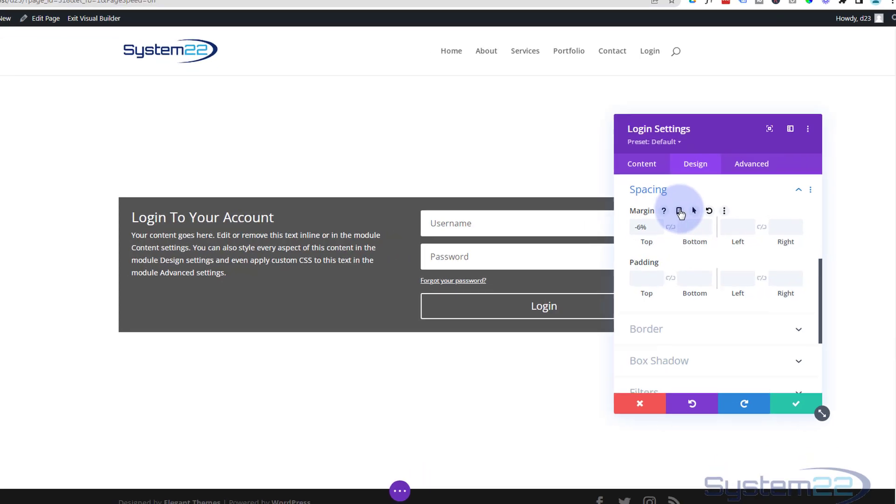
# - Enable per-device margins and preview the tablet and phone margins before returning to desktop
pyautogui.click(694, 213)
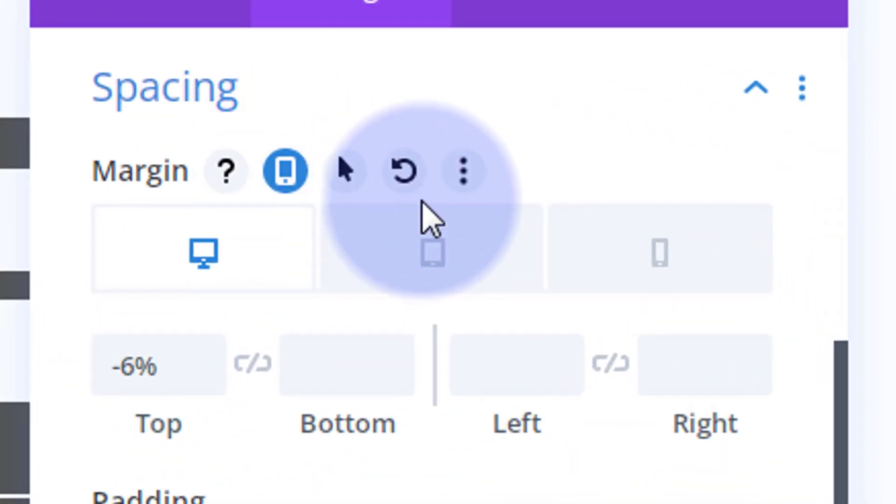
pyautogui.click(451, 252)
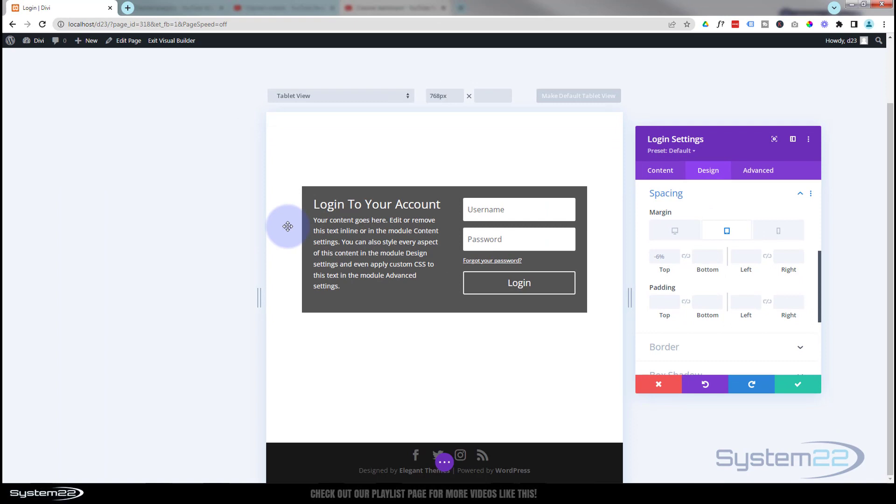
pyautogui.click(777, 235)
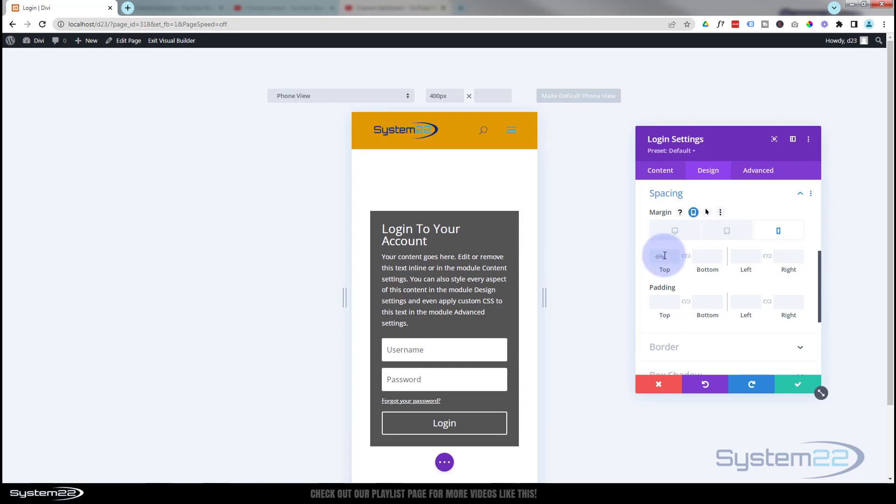
pyautogui.click(675, 232)
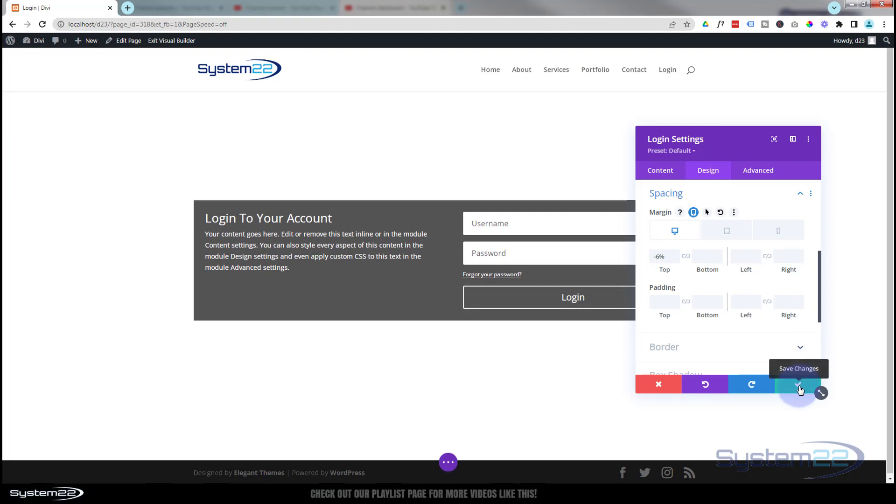
# - Save the login module, then open the section's Background image options
pyautogui.click(799, 389)
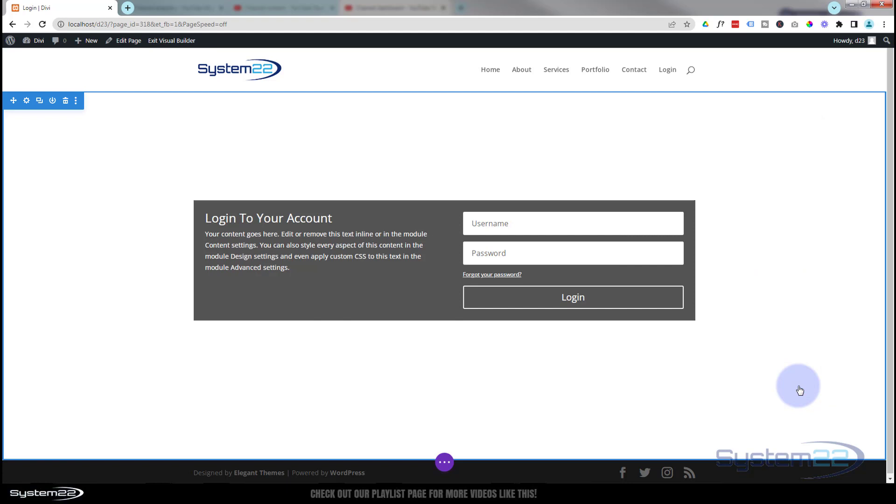
pyautogui.click(26, 102)
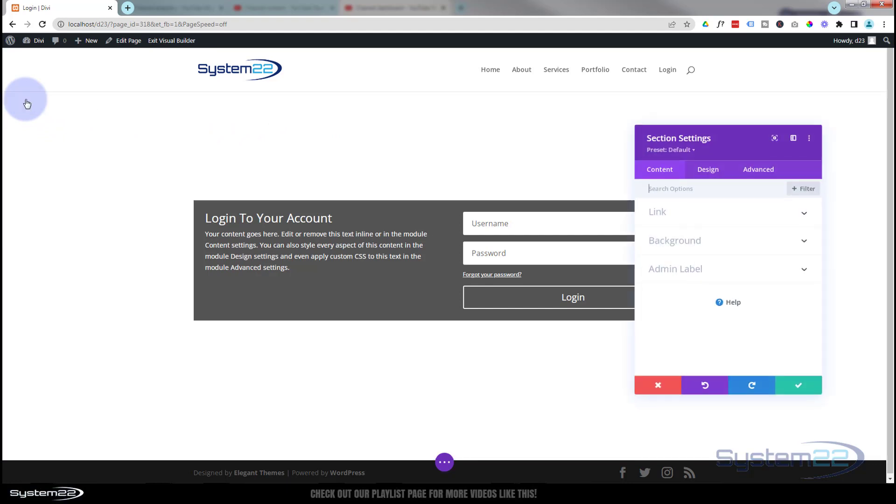
pyautogui.click(726, 247)
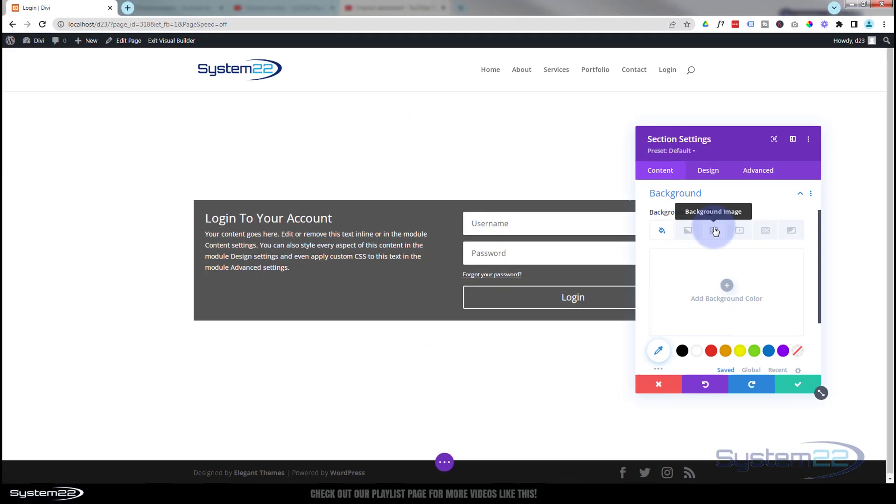
pyautogui.click(394, 387)
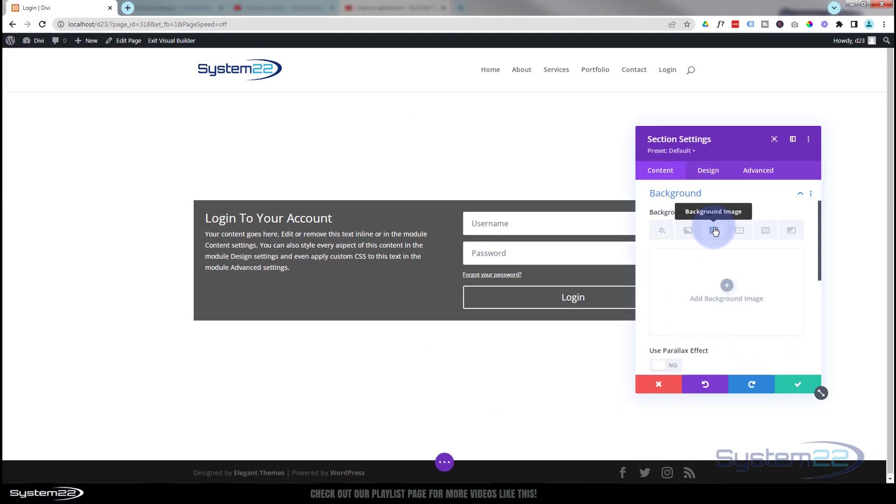
# - Set the colourful smoke-and-crowd party photo as the section's background image
pyautogui.click(728, 285)
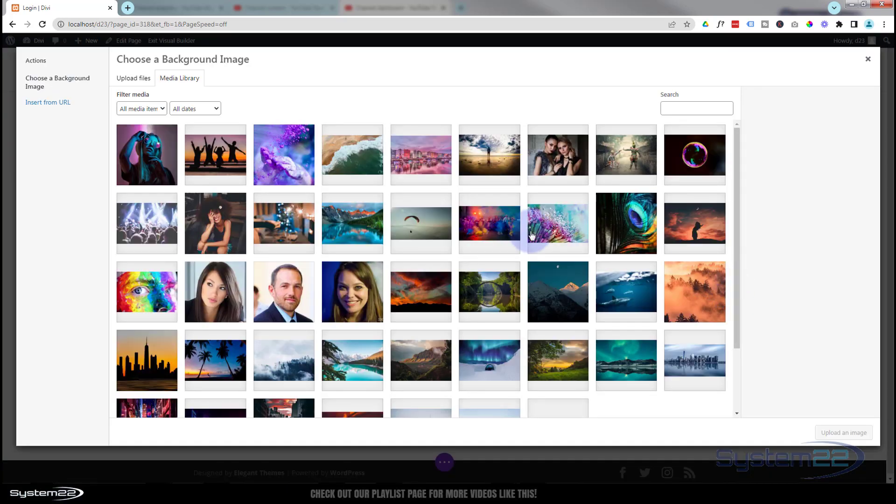
pyautogui.click(504, 230)
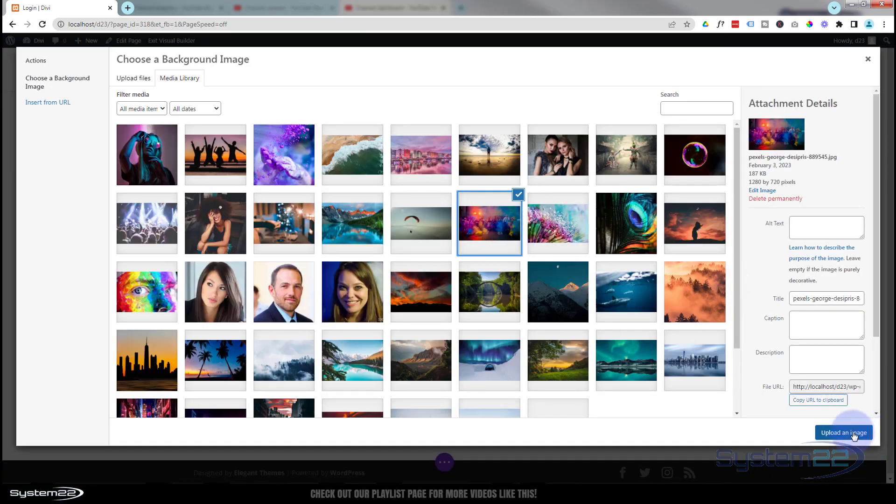
pyautogui.click(854, 436)
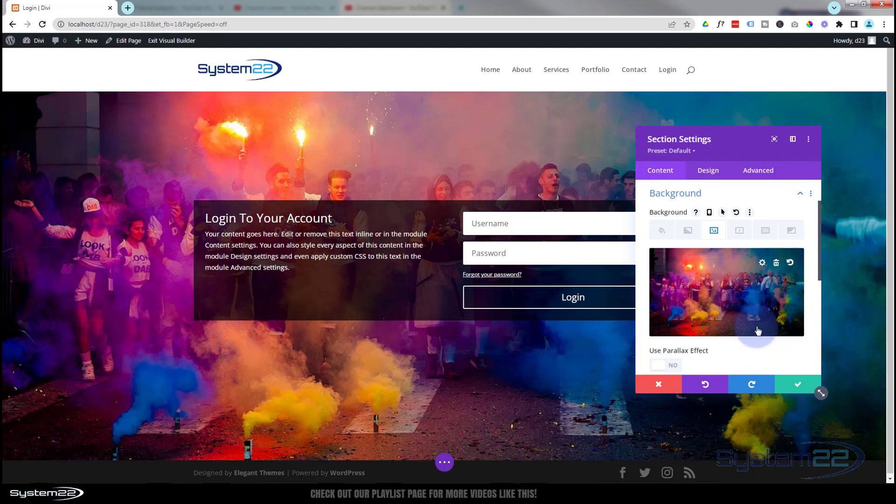
pyautogui.scroll(-1, 746, 326)
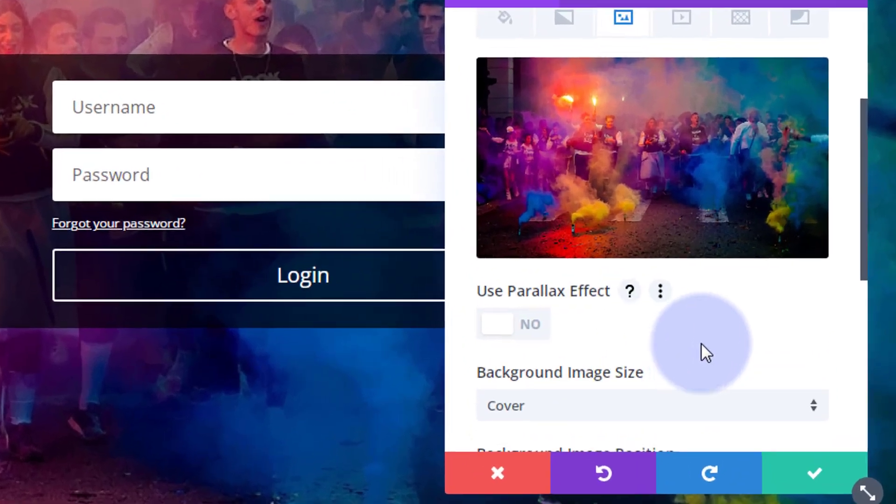
pyautogui.scroll(-5, 701, 343)
pyautogui.scroll(-4, 591, 331)
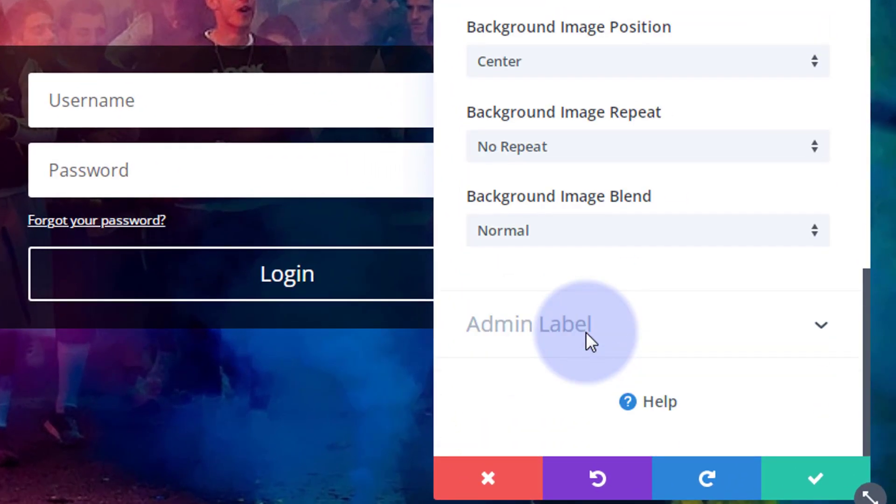
pyautogui.scroll(10, 586, 332)
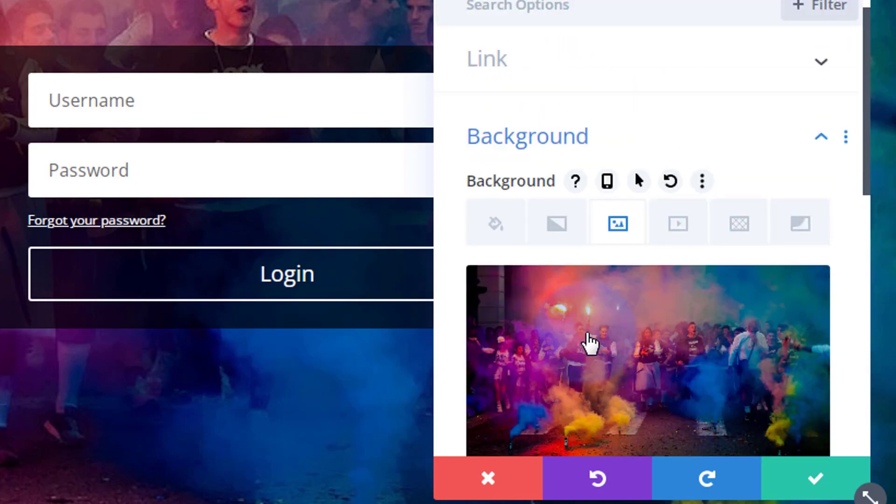
pyautogui.scroll(-2, 590, 343)
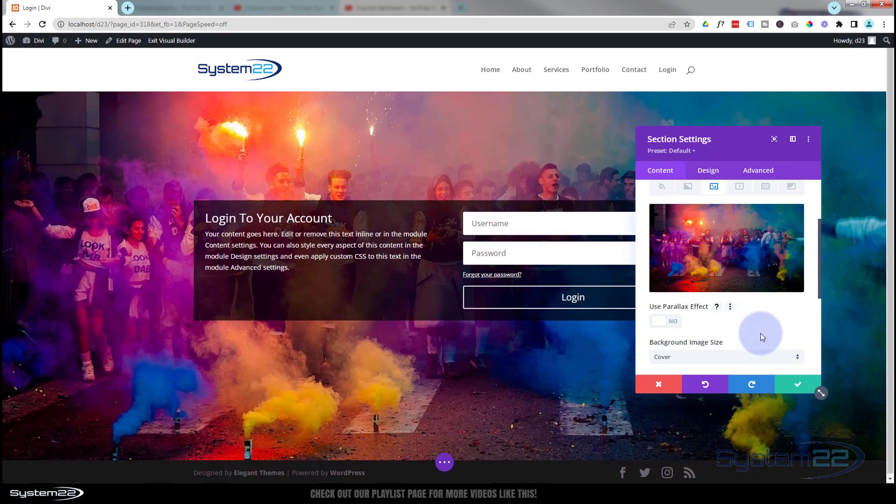
# - Save the section background and expand the Login module's Design > Button settings
pyautogui.click(799, 387)
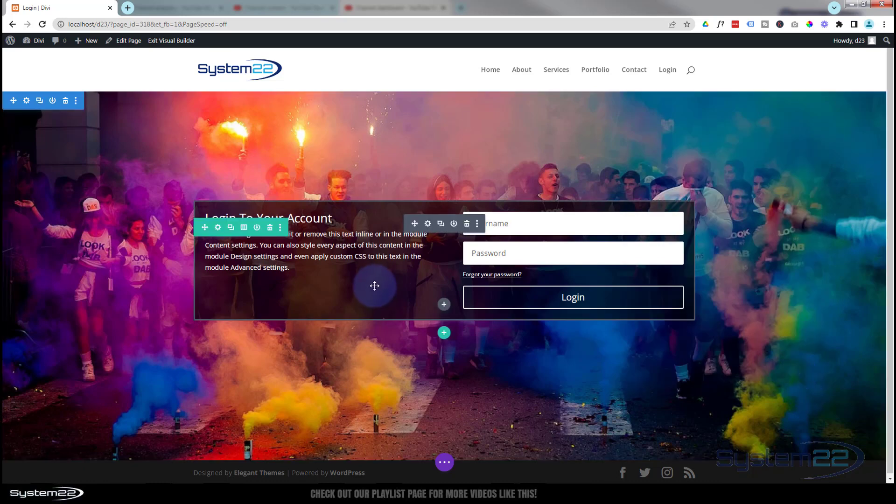
pyautogui.click(428, 224)
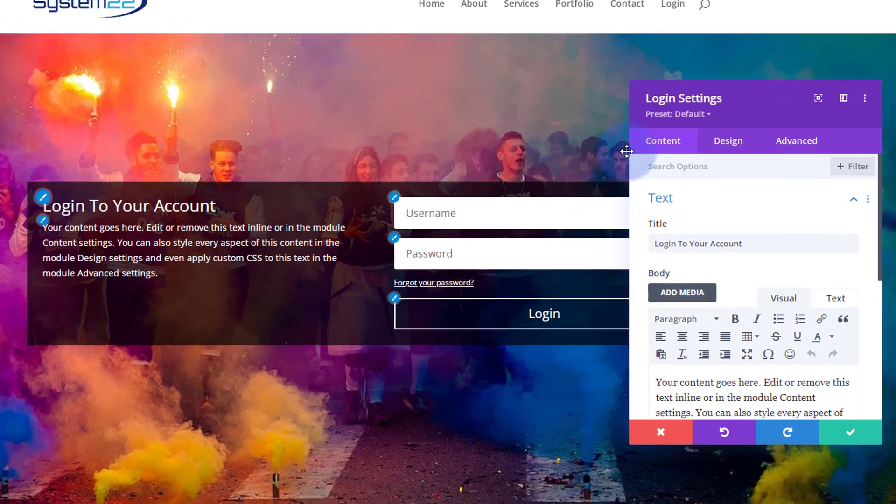
pyautogui.click(728, 141)
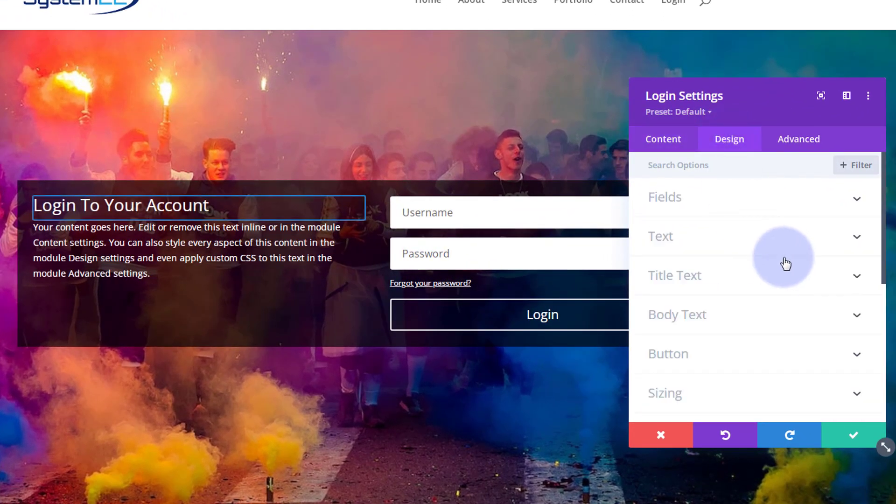
pyautogui.scroll(-2, 785, 260)
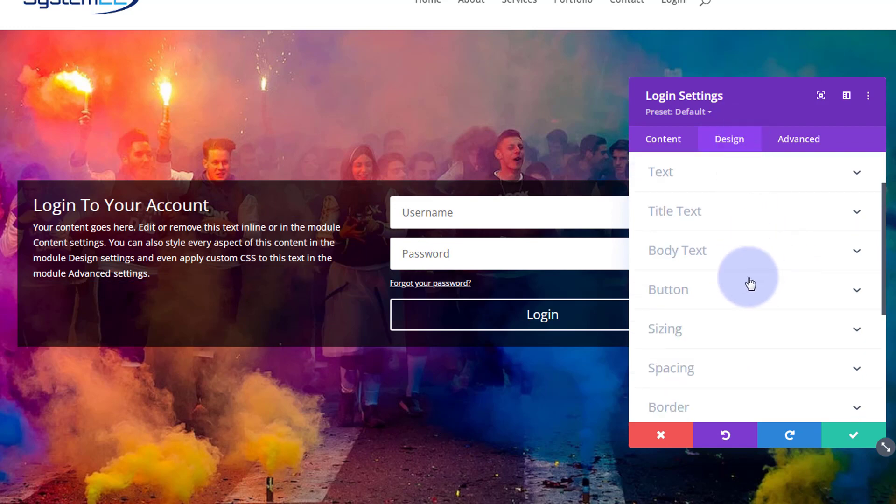
pyautogui.click(741, 296)
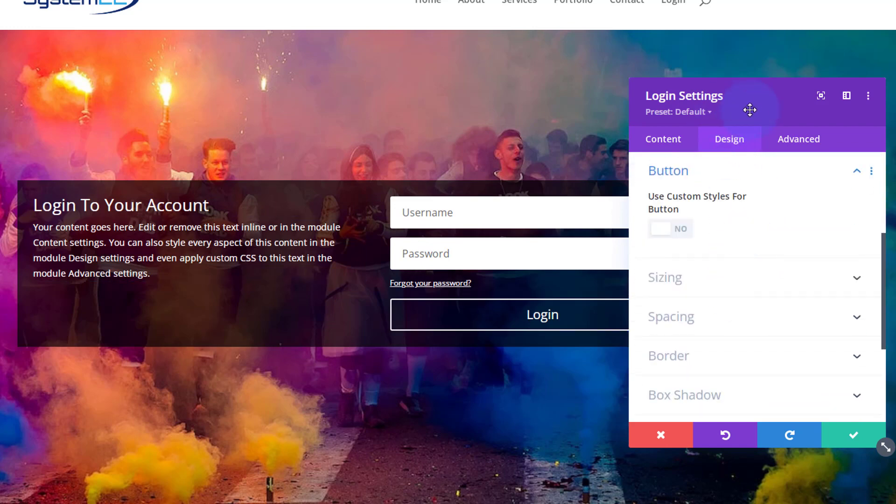
pyautogui.moveTo(750, 110); pyautogui.dragTo(233, 117)
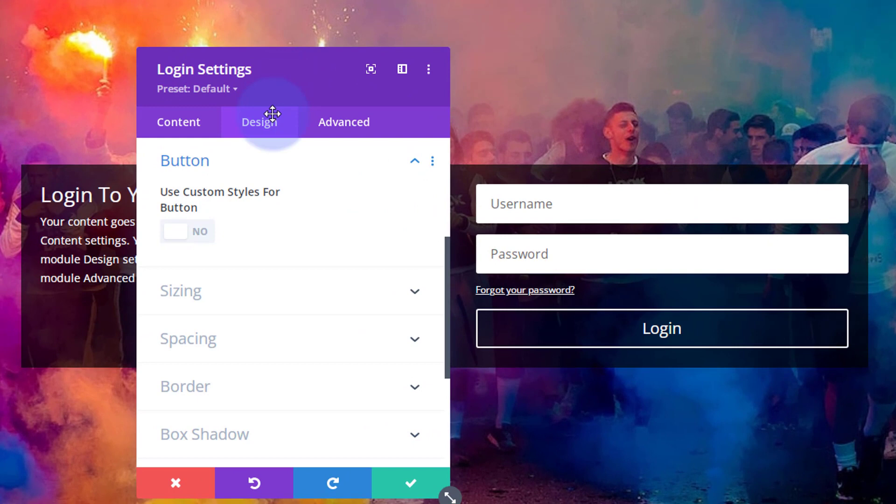
# - Enable custom button styles with white text and a purple background
pyautogui.click(190, 239)
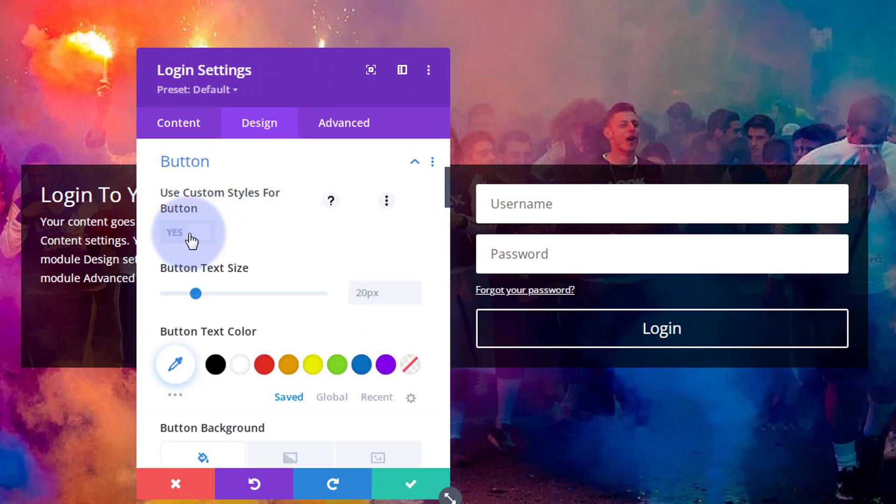
pyautogui.scroll(-3, 273, 247)
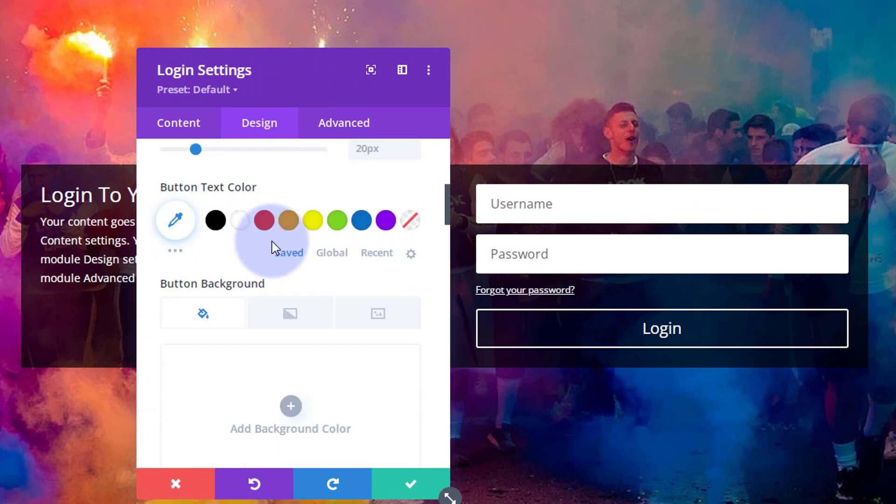
pyautogui.click(239, 208)
pyautogui.scroll(-2, 254, 239)
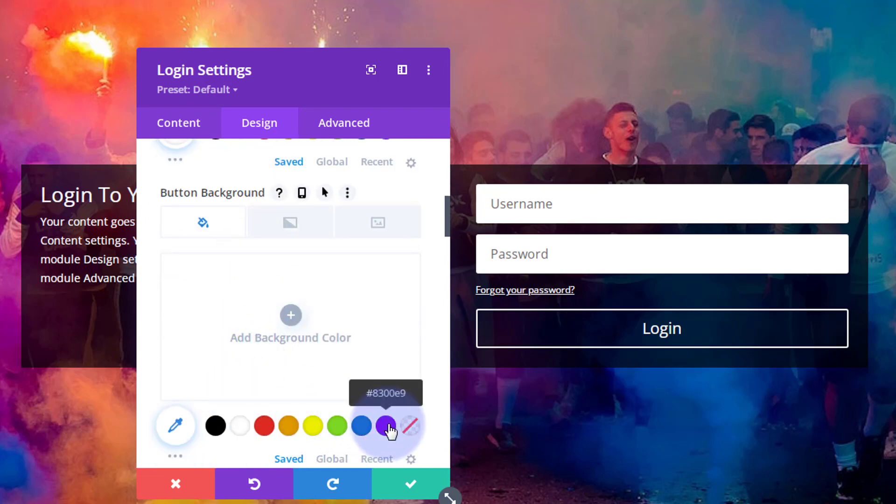
pyautogui.click(386, 426)
pyautogui.scroll(-4, 400, 369)
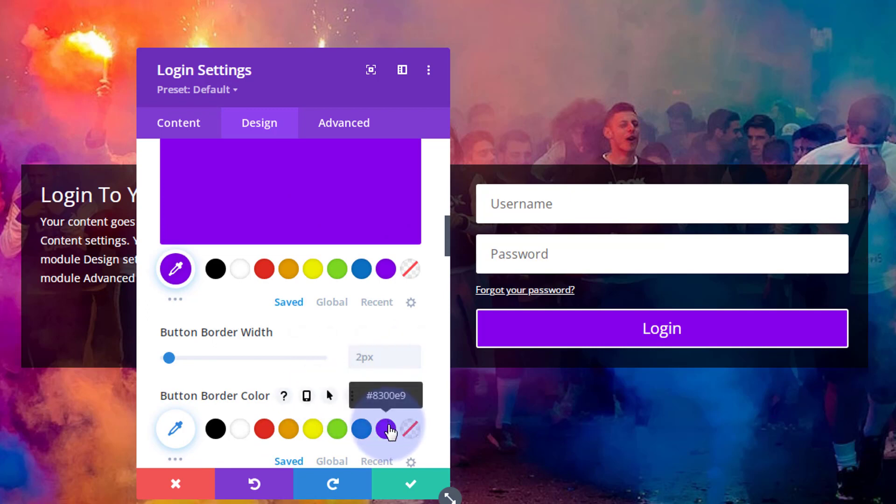
# - Give the button border #8300e9, turning blue #0c71c3 on hover
pyautogui.click(386, 429)
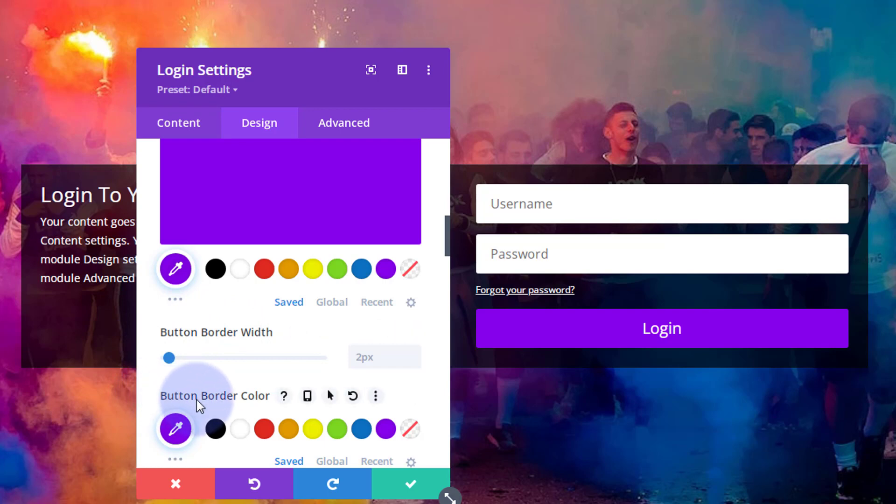
pyautogui.click(330, 397)
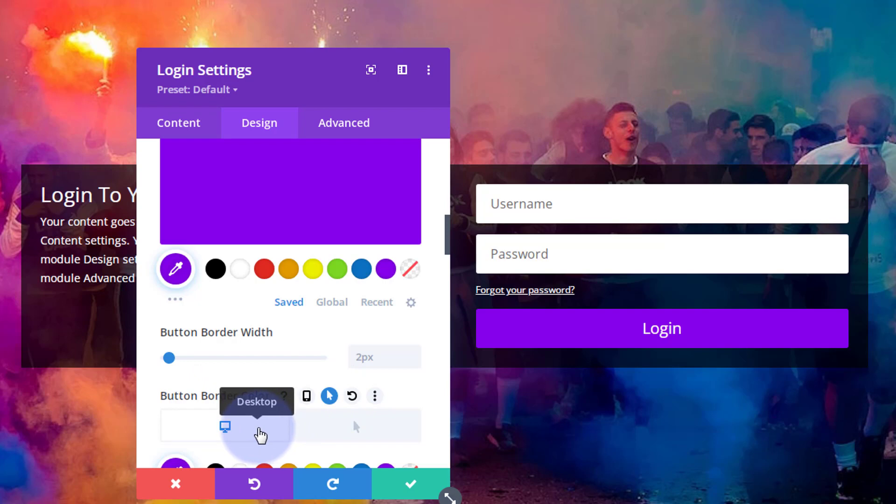
pyautogui.scroll(-2, 264, 361)
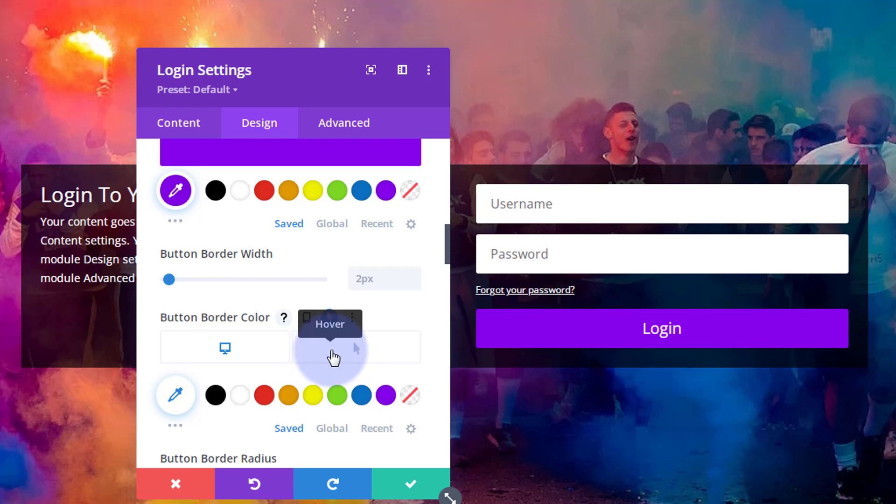
pyautogui.click(333, 358)
pyautogui.click(363, 399)
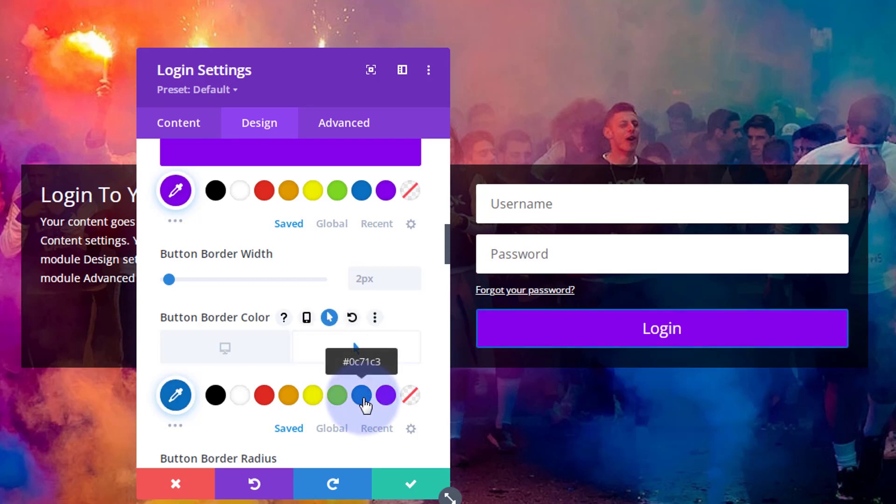
pyautogui.click(237, 359)
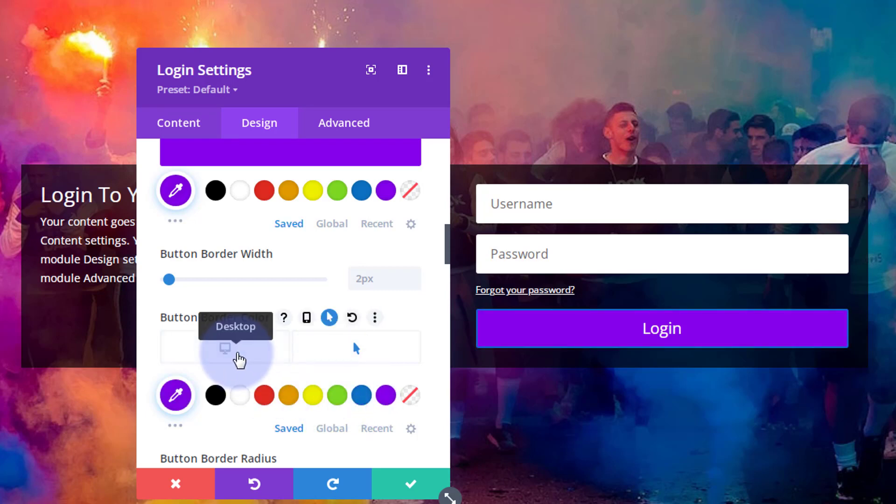
# - Add a blue #0c71c3 hover background to the Login button
pyautogui.scroll(6, 237, 359)
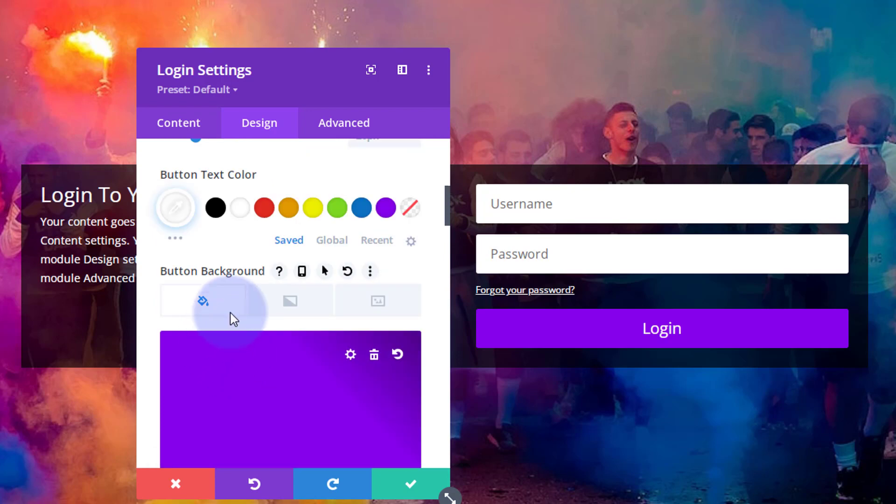
pyautogui.click(325, 270)
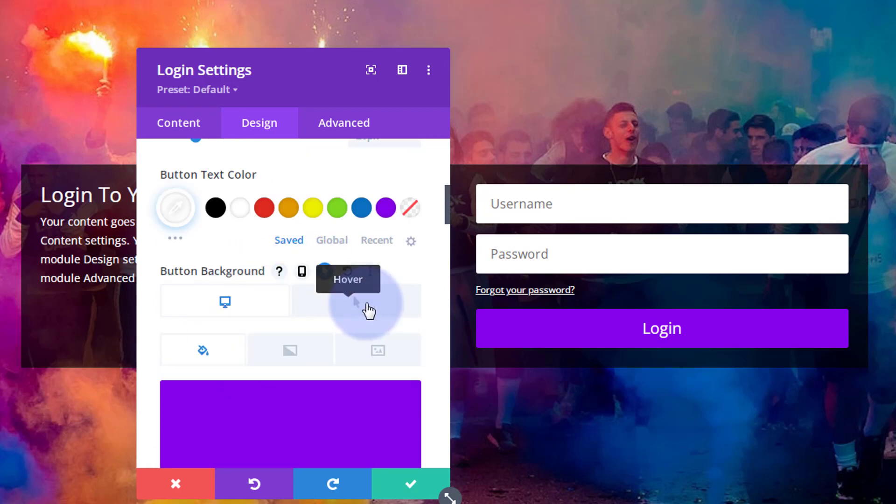
pyautogui.click(367, 308)
pyautogui.scroll(-5, 365, 317)
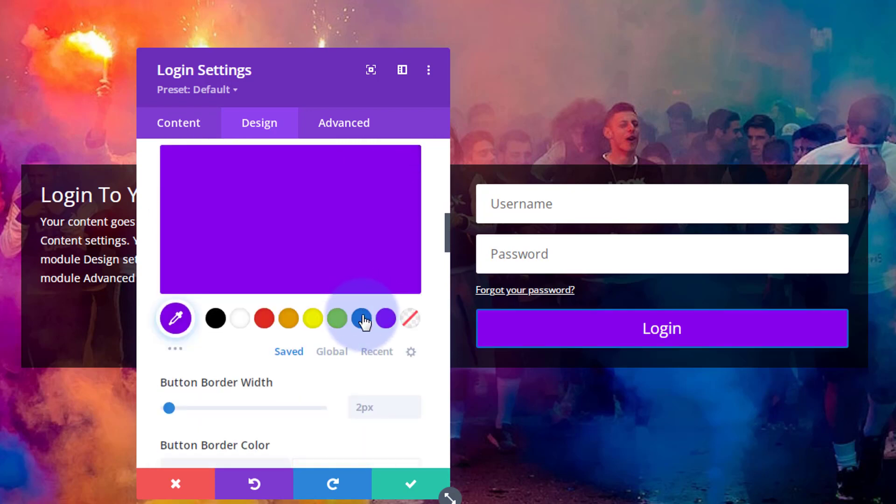
pyautogui.click(362, 319)
pyautogui.scroll(3, 264, 299)
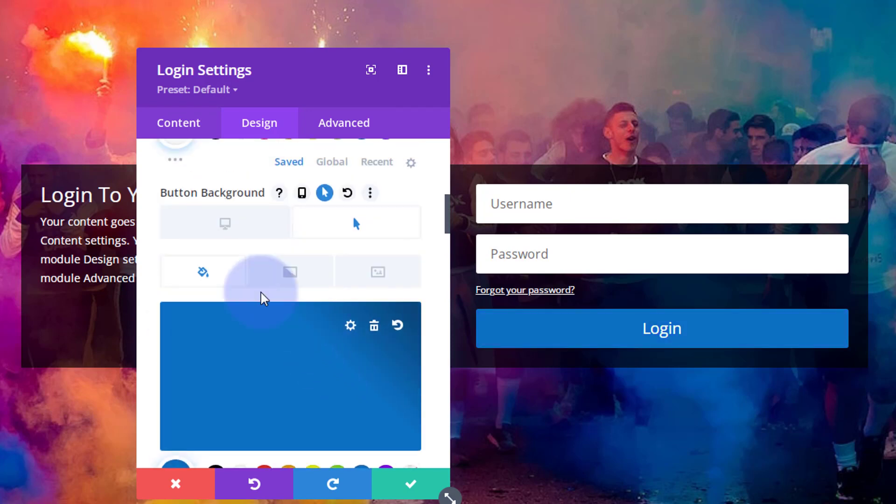
pyautogui.click(262, 236)
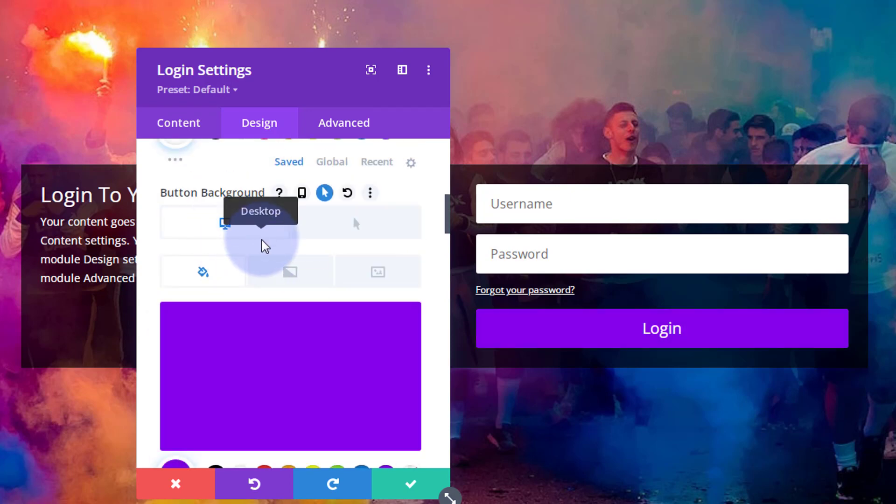
pyautogui.scroll(-10, 286, 252)
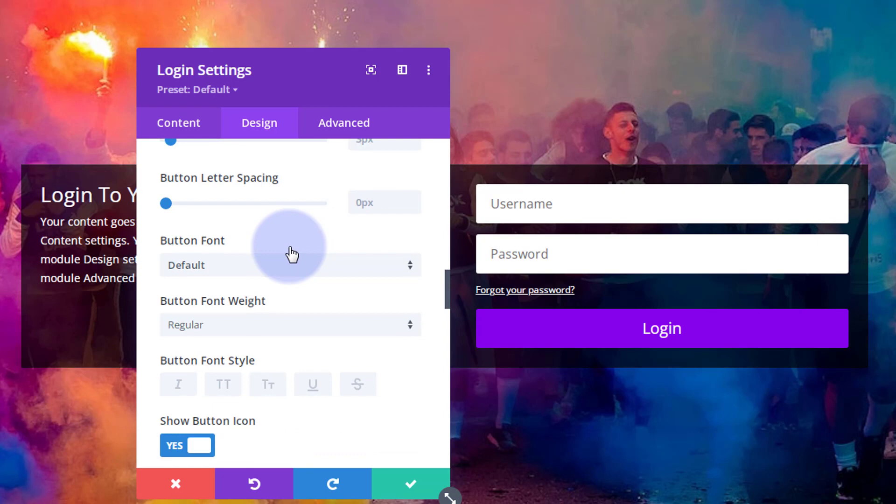
pyautogui.scroll(-15, 291, 254)
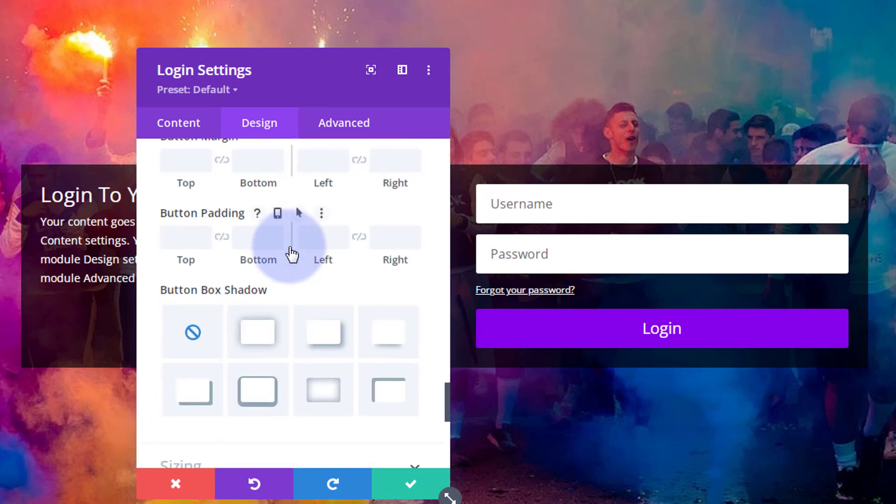
pyautogui.scroll(-6, 291, 254)
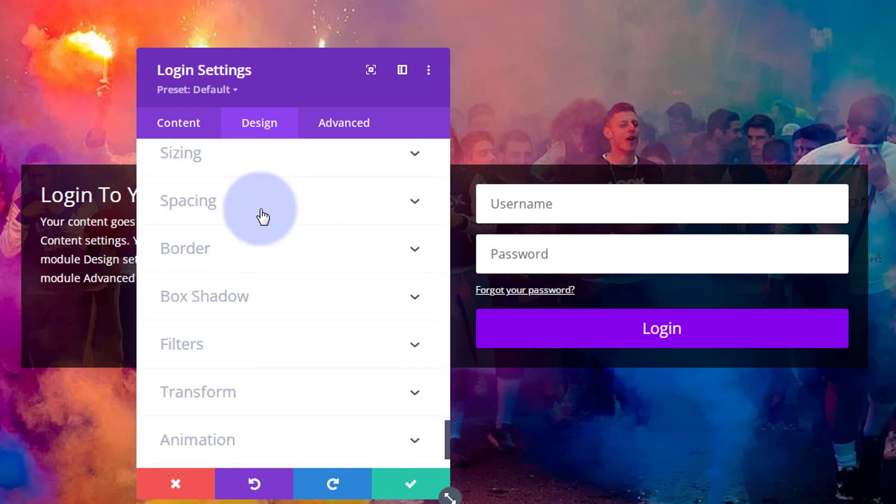
pyautogui.moveTo(320, 84); pyautogui.dragTo(638, 107)
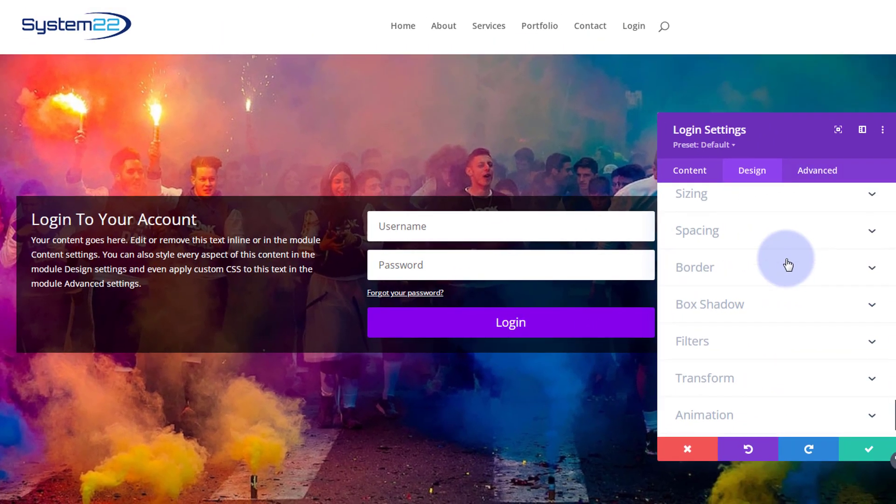
# - Set the Login module's Rounded Corners to 8px on all four corners
pyautogui.click(788, 265)
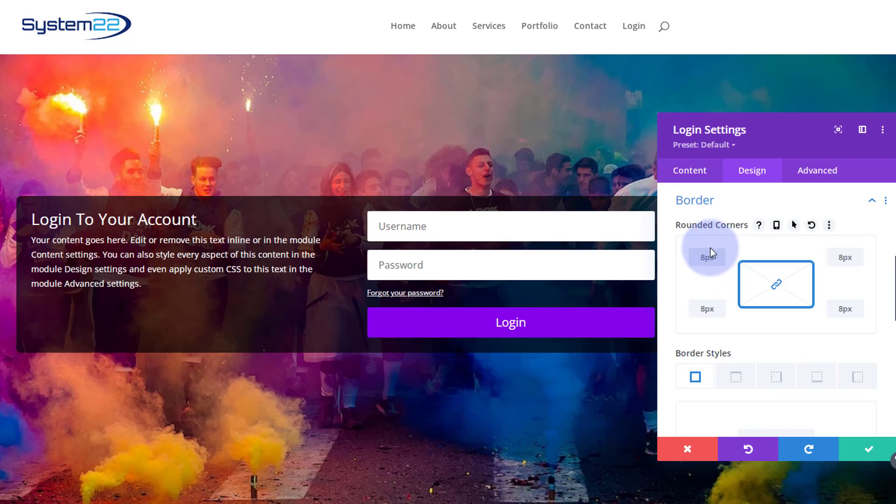
pyautogui.scroll(-5, 710, 248)
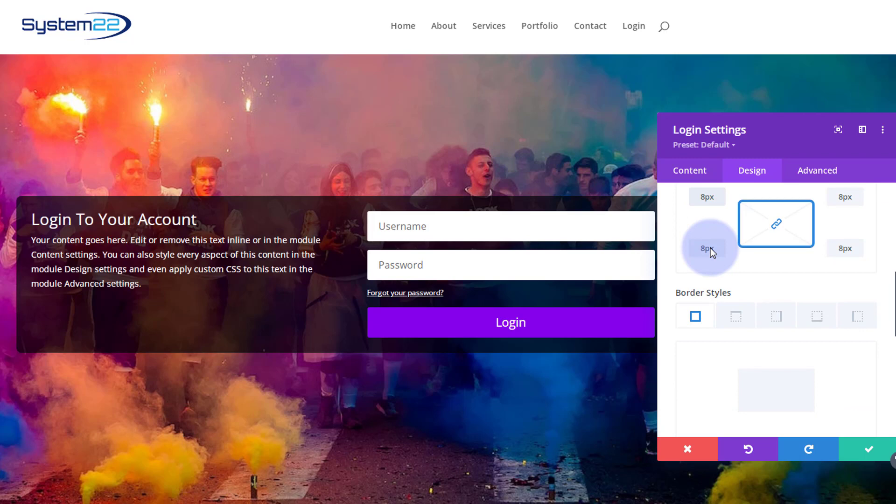
pyautogui.scroll(-4, 710, 248)
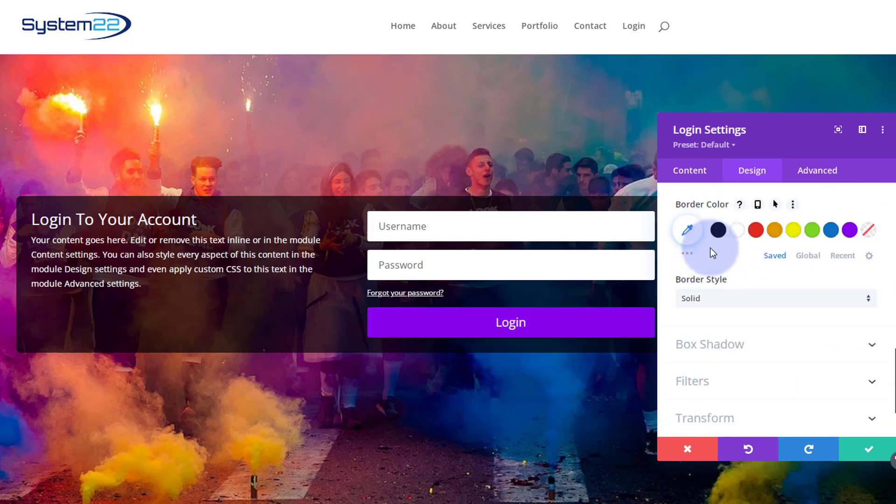
pyautogui.scroll(-1, 771, 319)
pyautogui.click(770, 291)
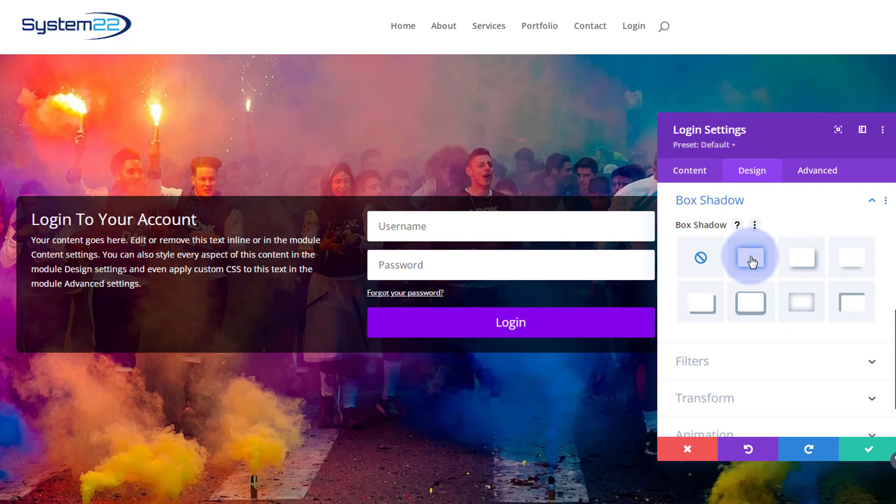
# - Apply the second Box Shadow preset in white (#ffffff), after trying red and purple
pyautogui.click(752, 262)
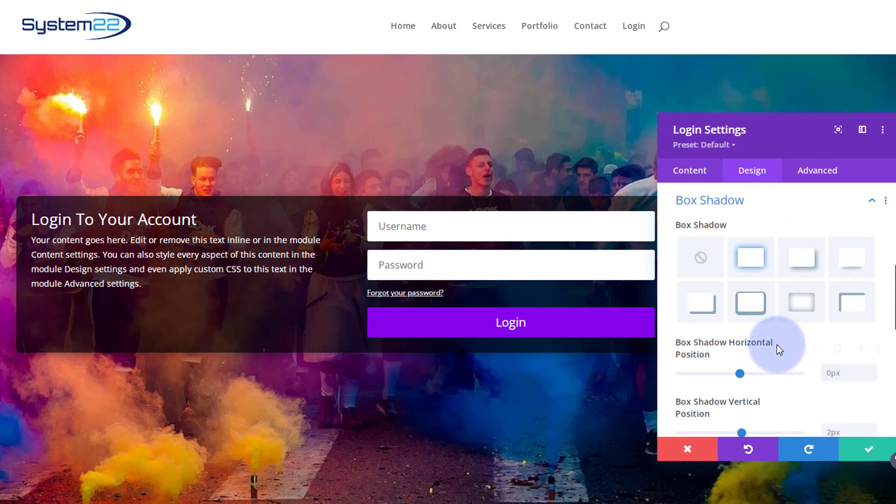
pyautogui.scroll(-5, 776, 343)
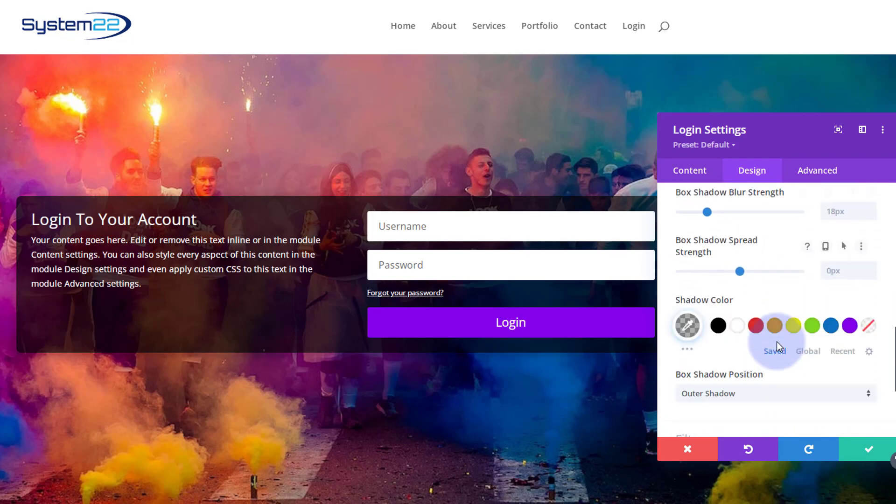
pyautogui.scroll(-1, 776, 341)
pyautogui.click(737, 294)
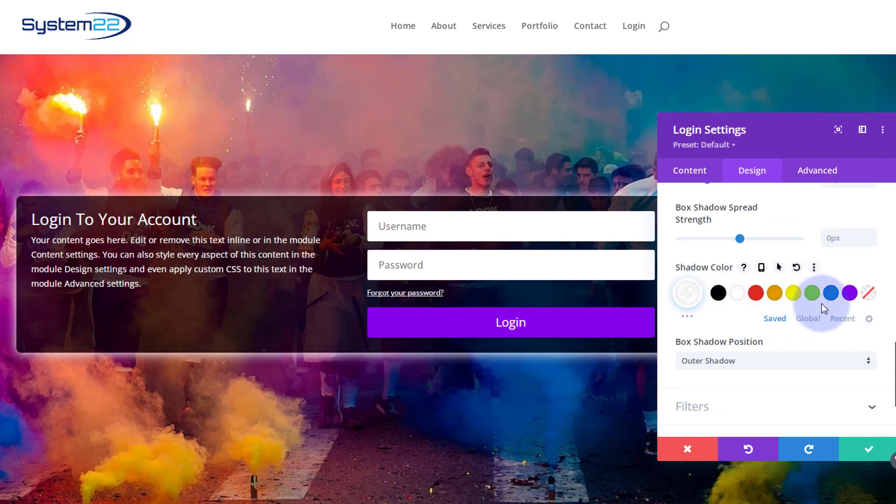
pyautogui.click(755, 293)
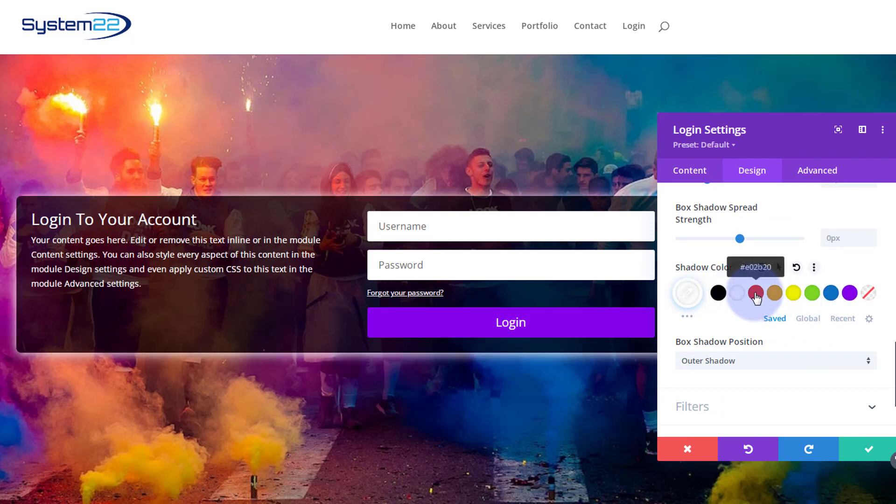
pyautogui.click(849, 293)
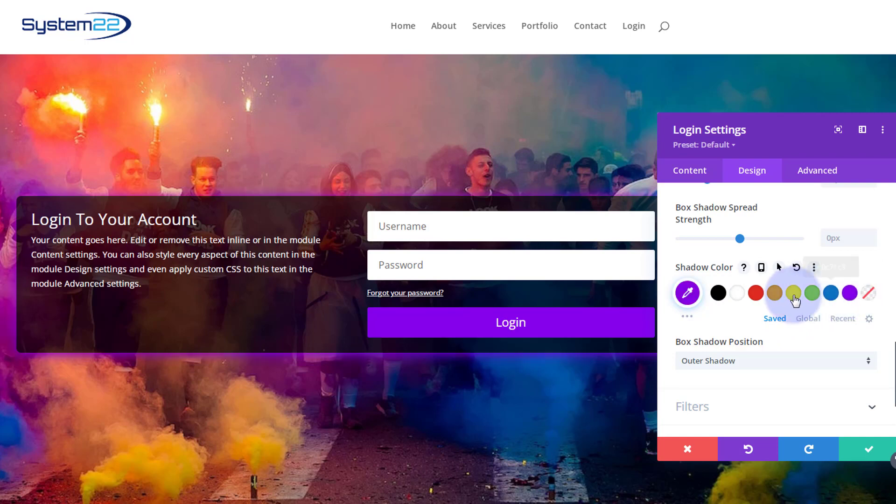
pyautogui.click(741, 299)
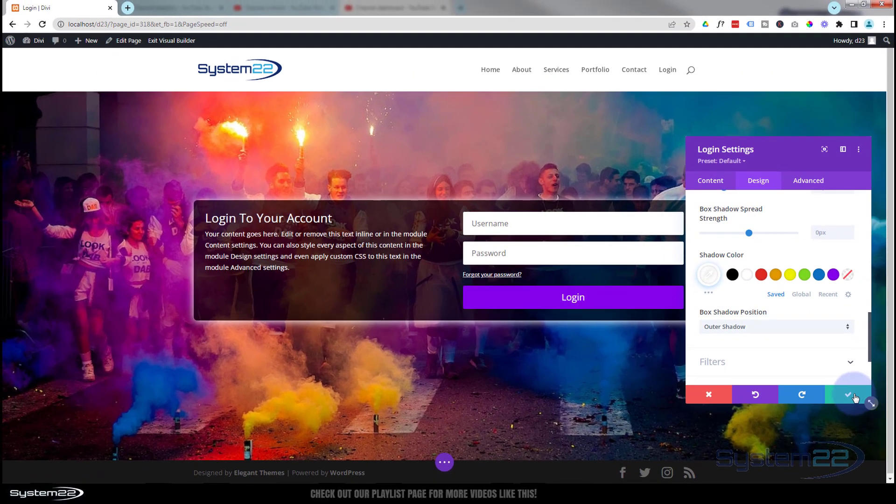
# - Save the Login module settings and expand the page's save and publish bar
pyautogui.click(848, 395)
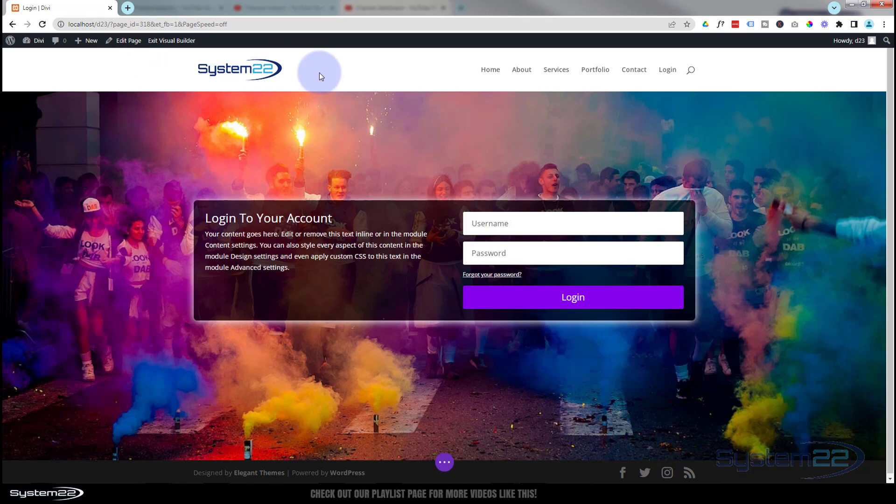
pyautogui.click(444, 464)
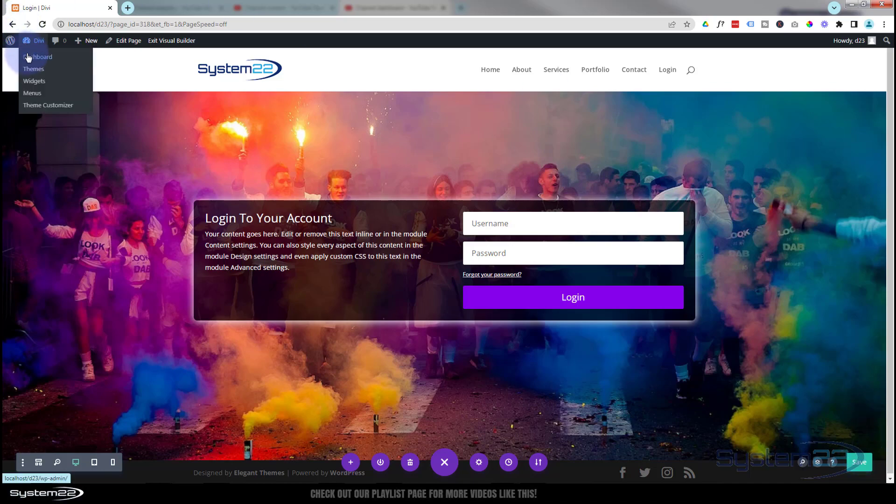
# - Open the WordPress dashboard in a new tab and go to Appearance > Menus
pyautogui.middleClick(29, 57)
pyautogui.click(143, 11)
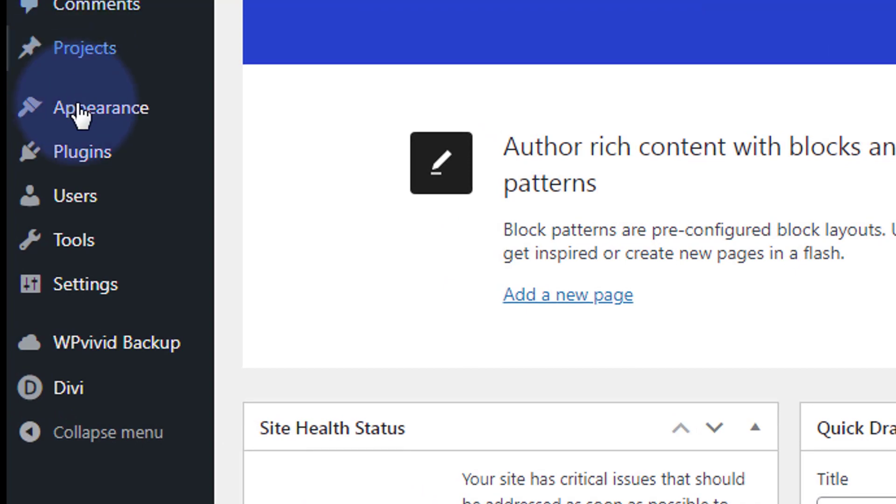
pyautogui.moveTo(79, 116)
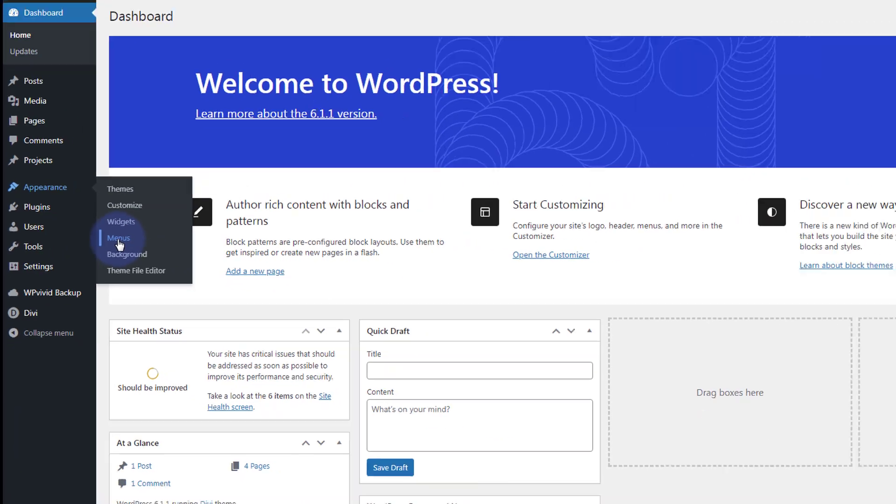
pyautogui.click(245, 229)
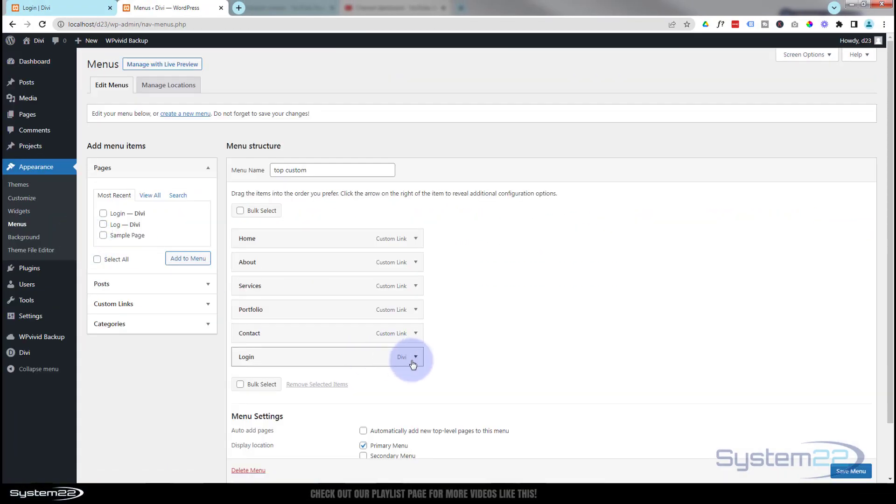
# - Replace the old Login menu item with the Login — Divi page, then return to the builder
pyautogui.click(415, 357)
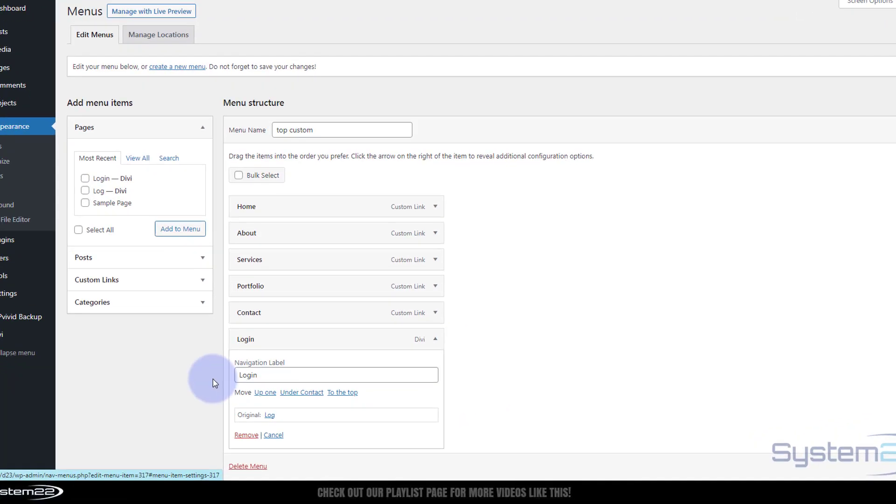
pyautogui.click(243, 415)
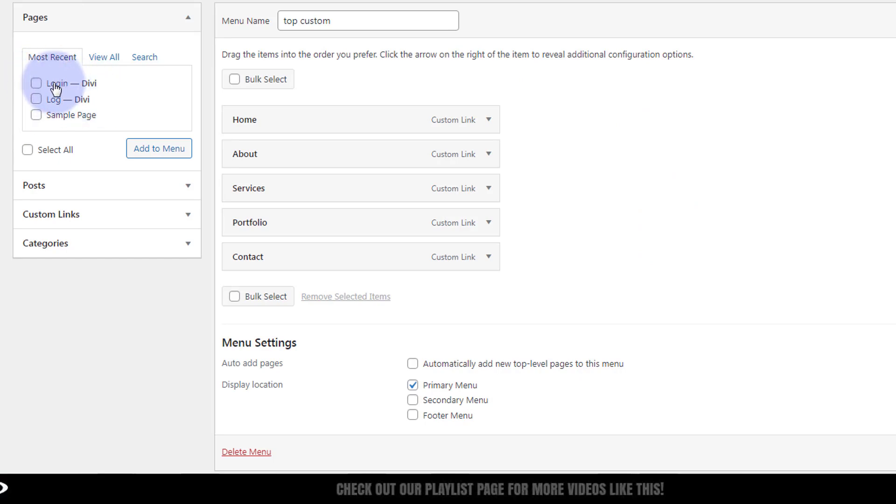
pyautogui.click(36, 84)
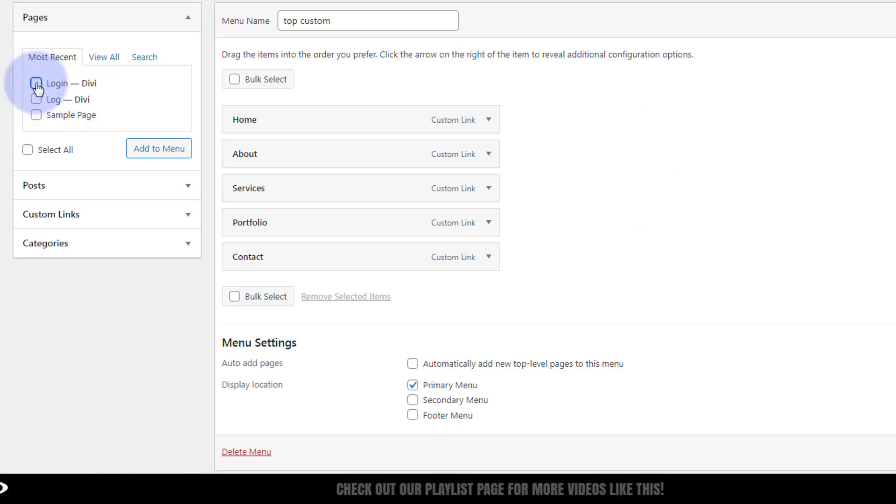
pyautogui.click(156, 153)
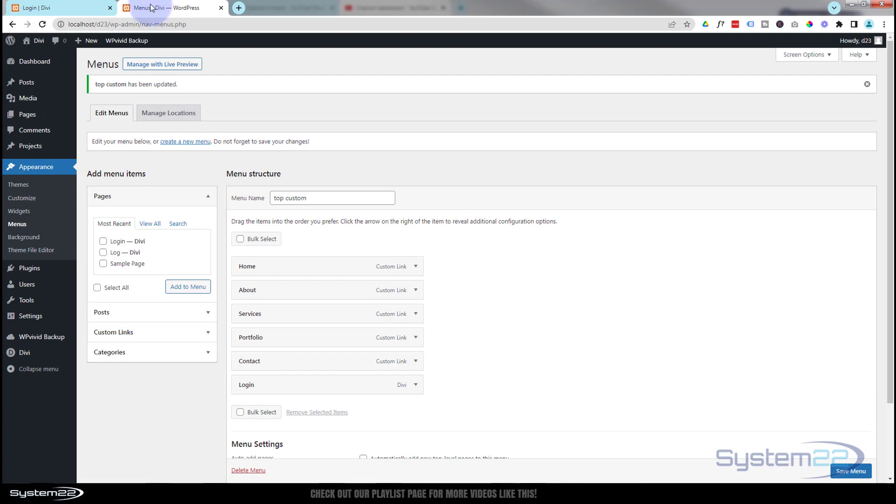
pyautogui.click(74, 7)
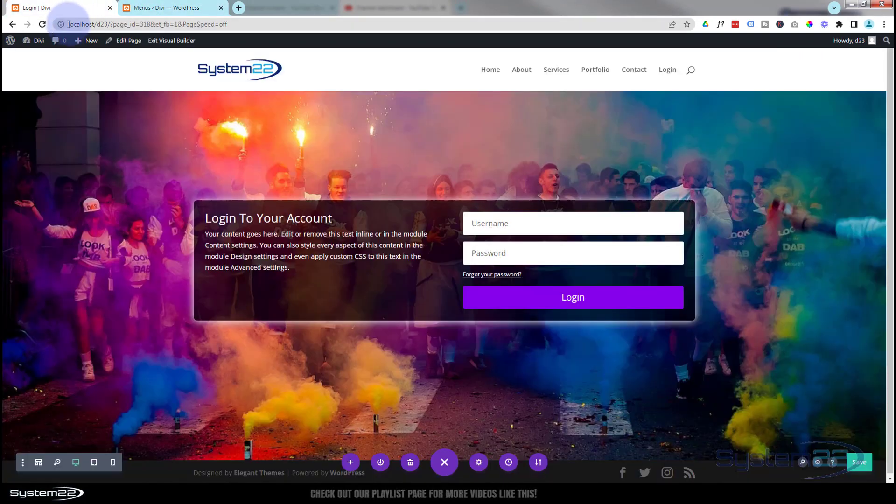
# - Open the copied site address in an incognito window and go to its Login page
pyautogui.moveTo(69, 24); pyautogui.dragTo(106, 25)
pyautogui.hotkey('ctrl', 'c')
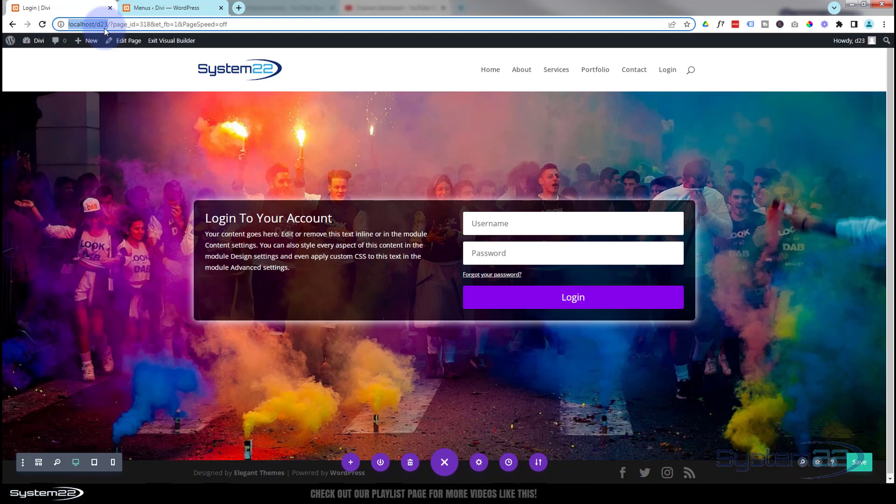
pyautogui.hotkey('ctrl', 'shift', 'n')
pyautogui.hotkey('ctrl', 'v')
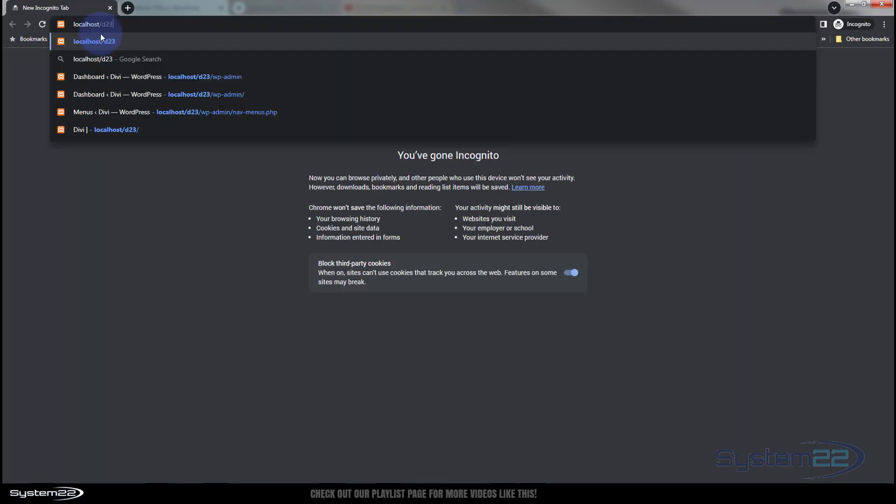
pyautogui.press('Return')
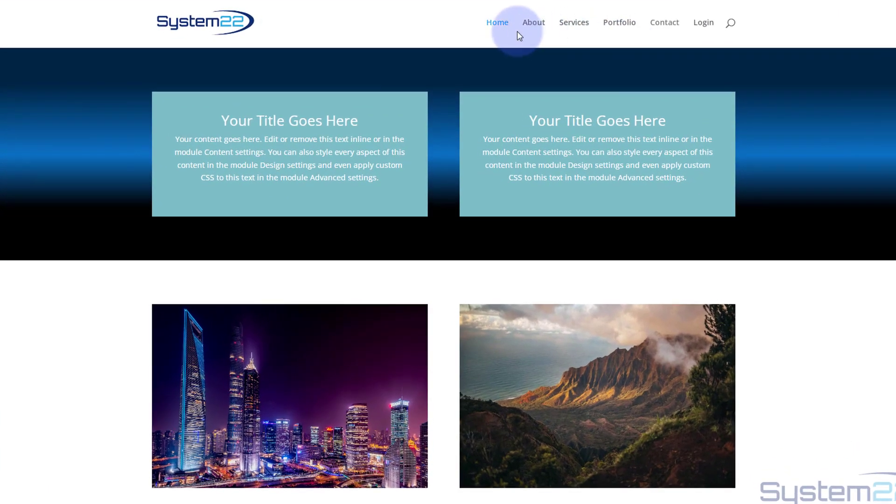
pyautogui.click(702, 24)
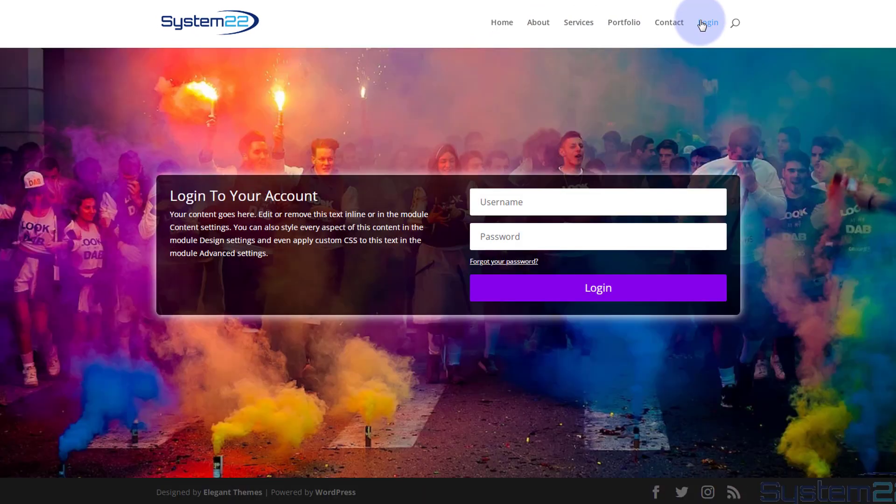
# - Sign in on the new Login page with the account username and password
pyautogui.click(490, 202)
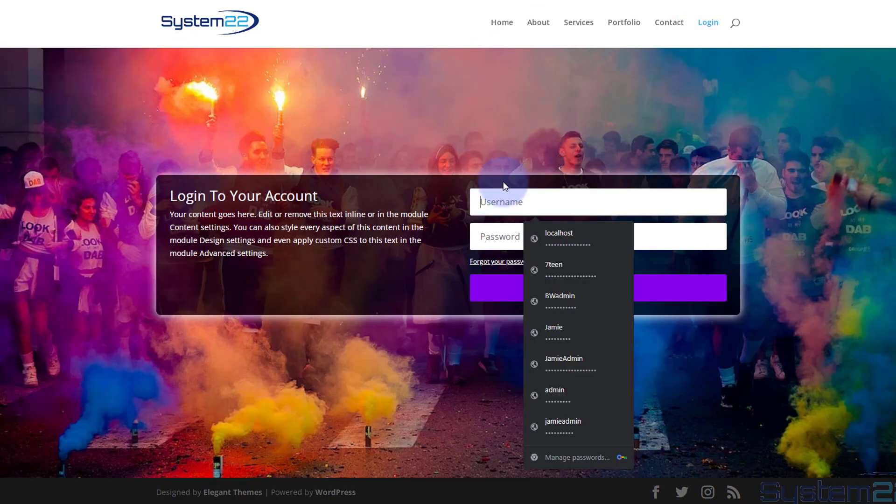
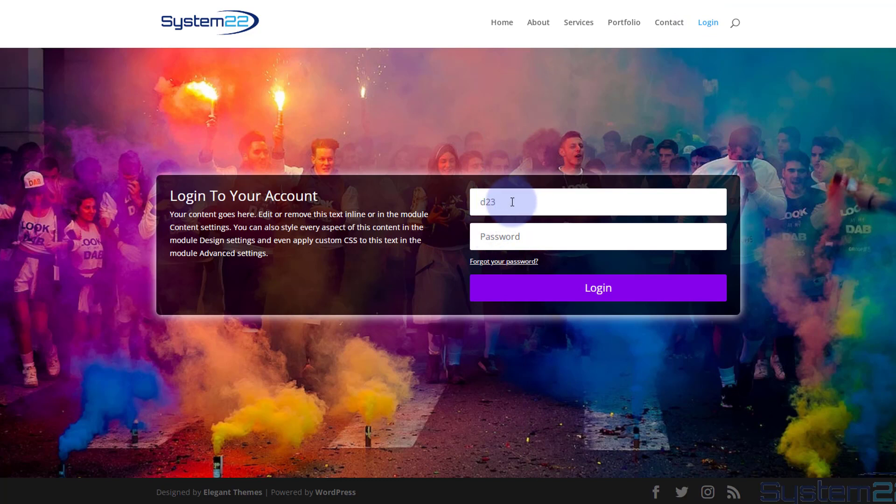
pyautogui.moveTo(516, 201); pyautogui.dragTo(458, 203)
pyautogui.click(494, 236)
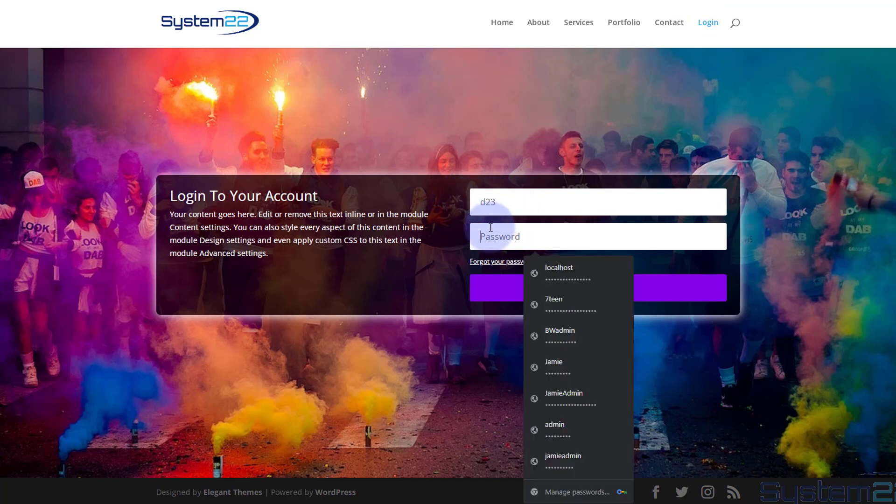
pyautogui.hotkey('ctrl', 'v')
pyautogui.click(487, 289)
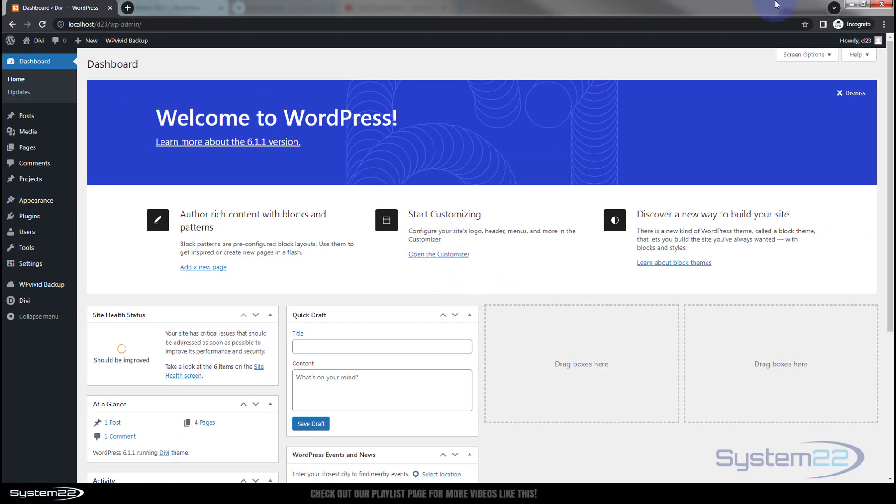
# - Close the incognito window and exit the Visual Builder to view the live Login page
pyautogui.click(883, 4)
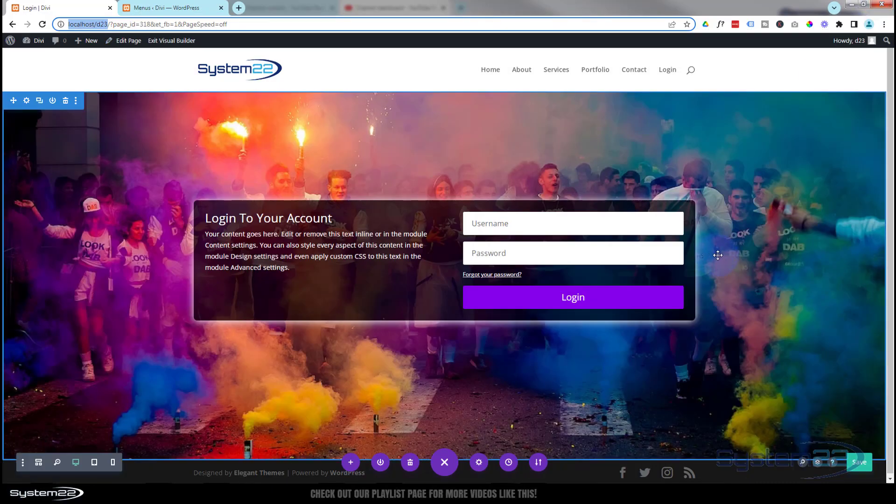
pyautogui.click(172, 41)
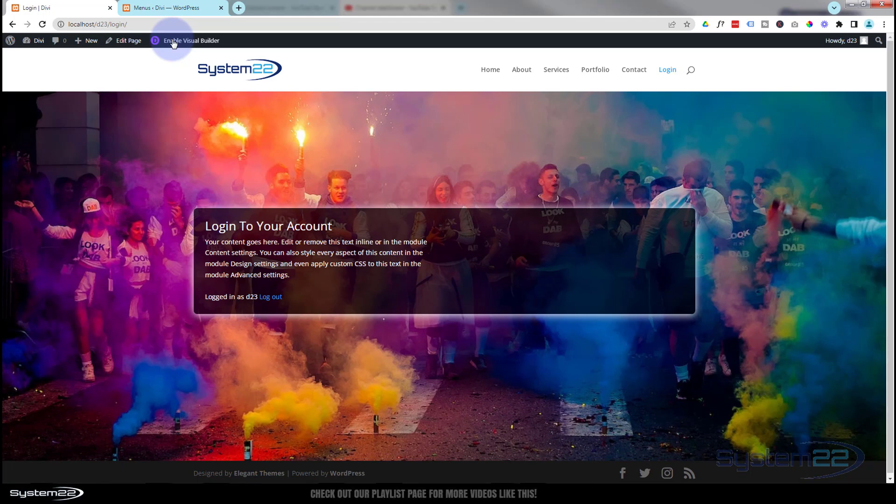
# - Open Chrome DevTools and enlarge the page preview area
pyautogui.press('F12')
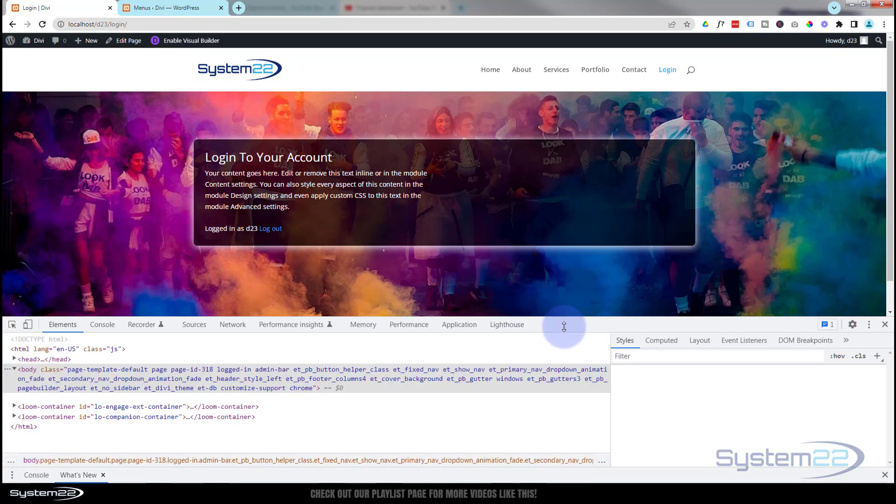
pyautogui.moveTo(563, 330); pyautogui.dragTo(565, 419)
pyautogui.moveTo(600, 490); pyautogui.dragTo(597, 495)
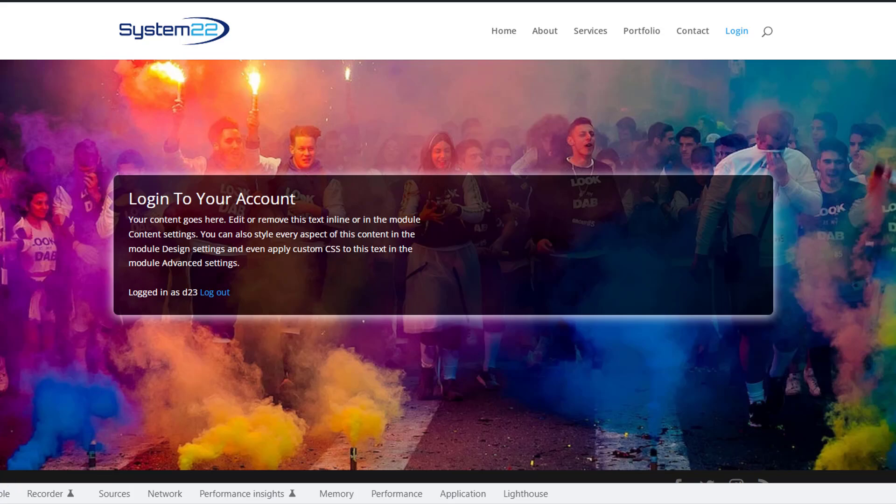
# - Emulate a mobile device at 100% zoom, then switch to an iPad tablet device
pyautogui.hotkey('ctrl', 'shift', 'm')
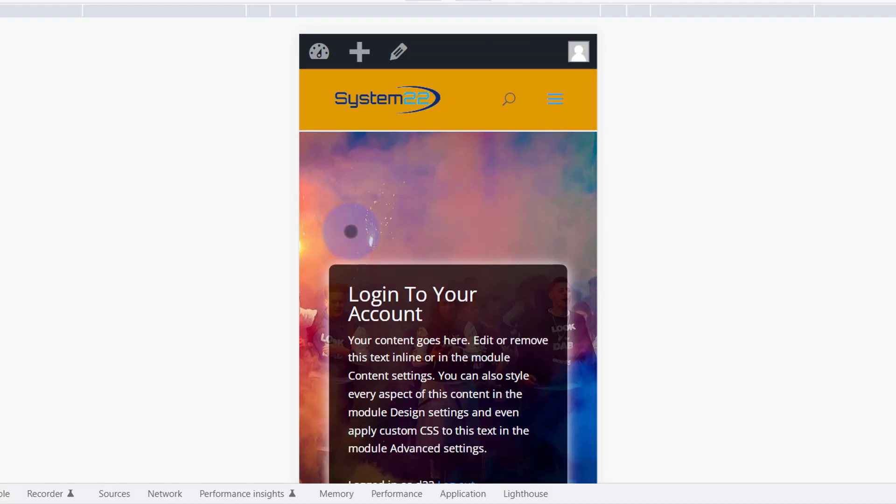
pyautogui.scroll(-2, 353, 229)
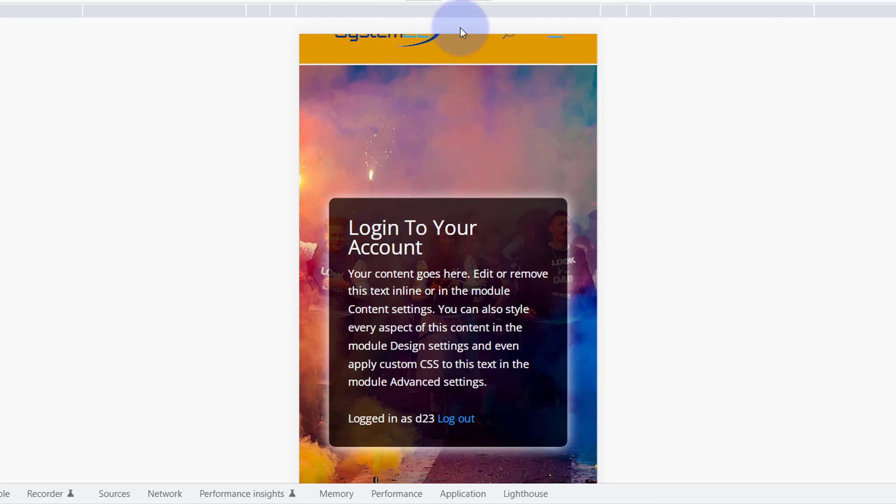
pyautogui.click(524, 2)
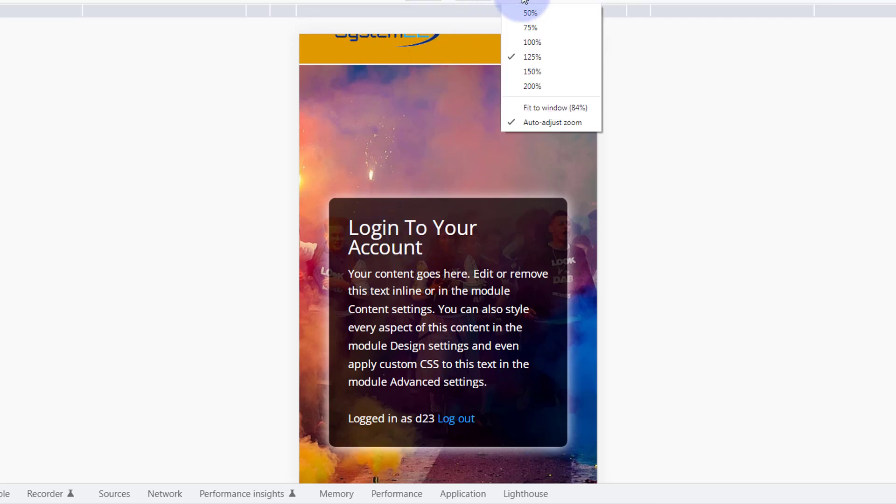
pyautogui.click(532, 42)
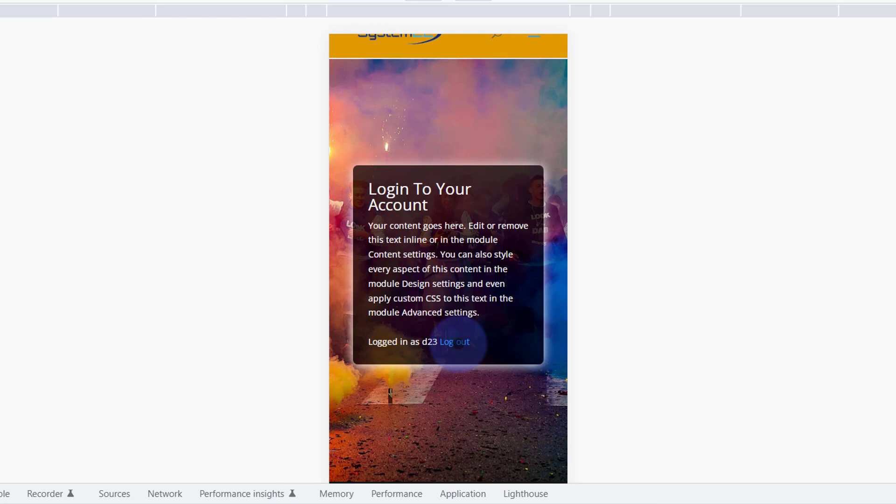
pyautogui.click(340, 2)
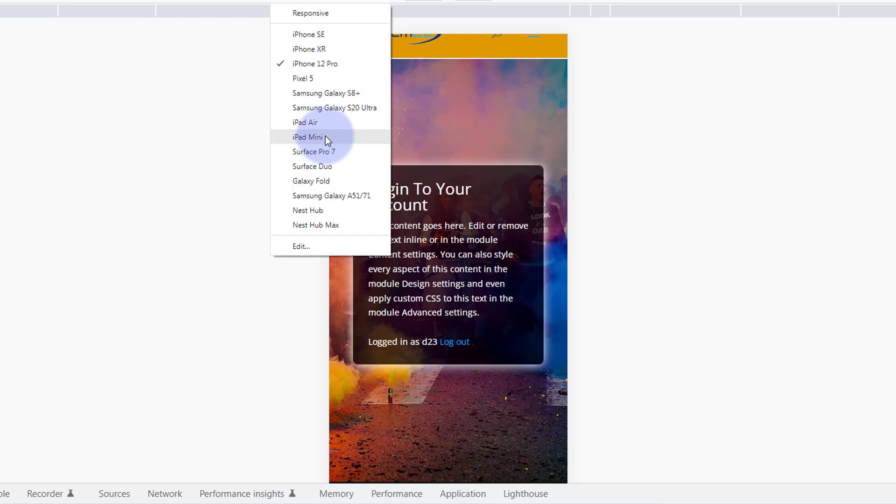
pyautogui.click(326, 123)
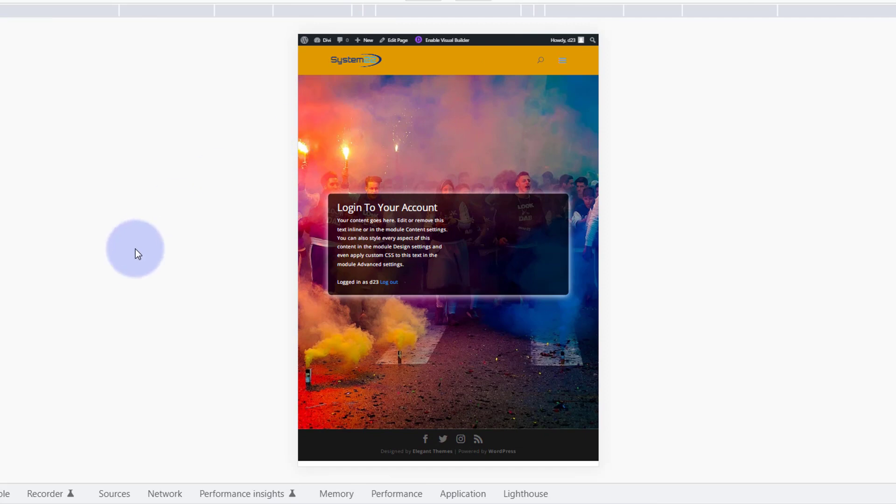